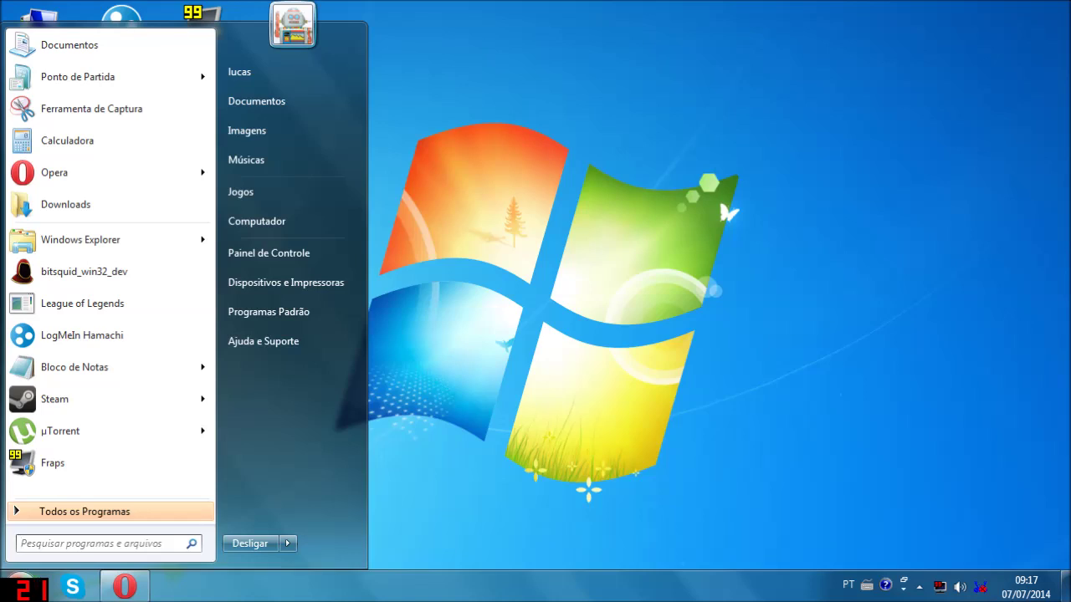
- Find the Sistema page by searching for "sistema", examine the computer's basic information at full size, and close it
type("sis")
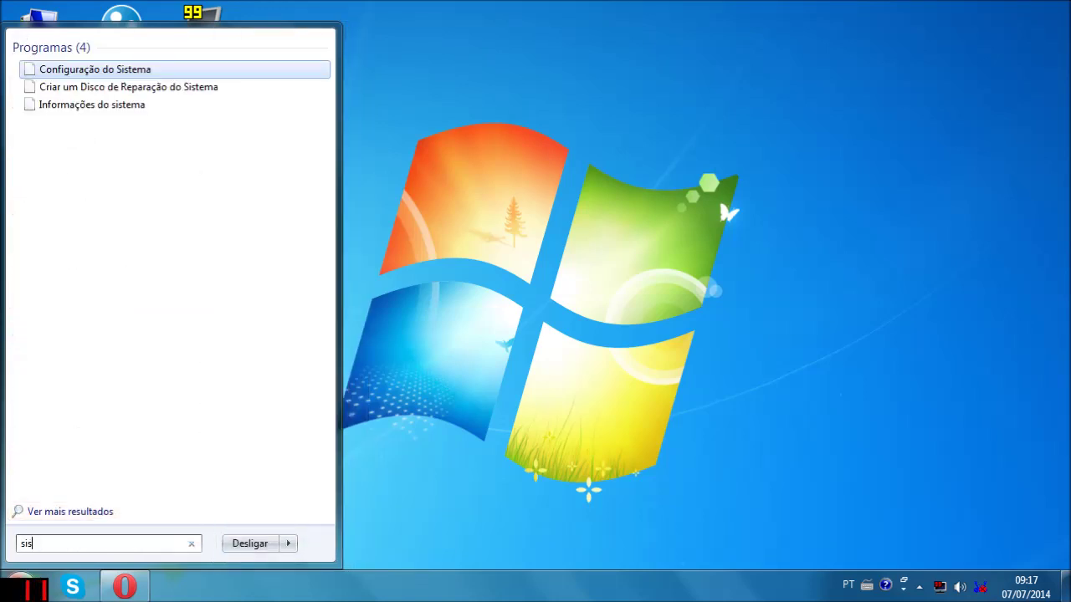
type("tema")
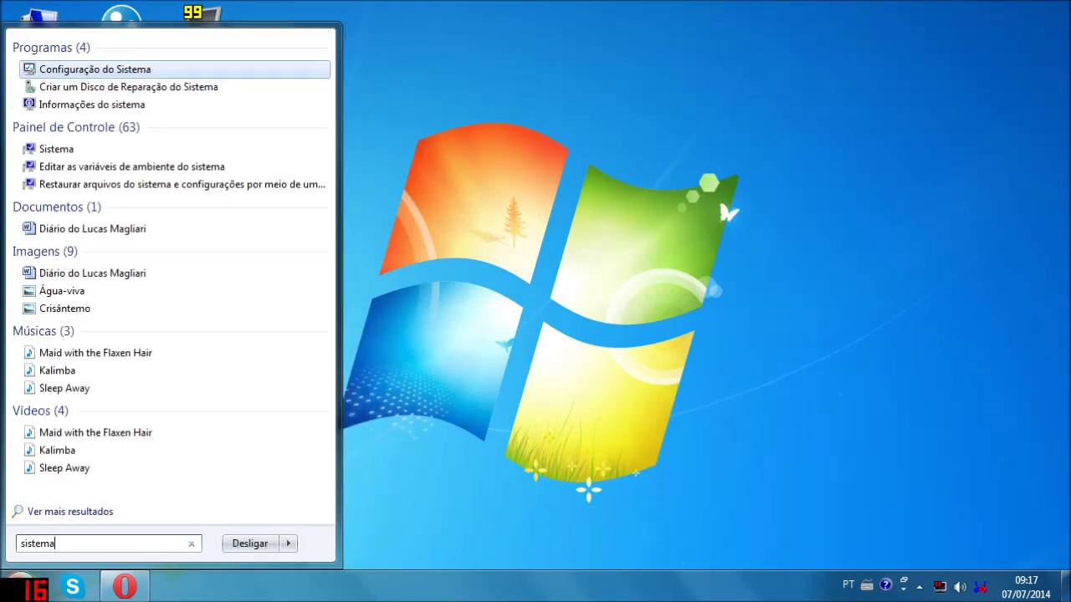
left_click(36, 168)
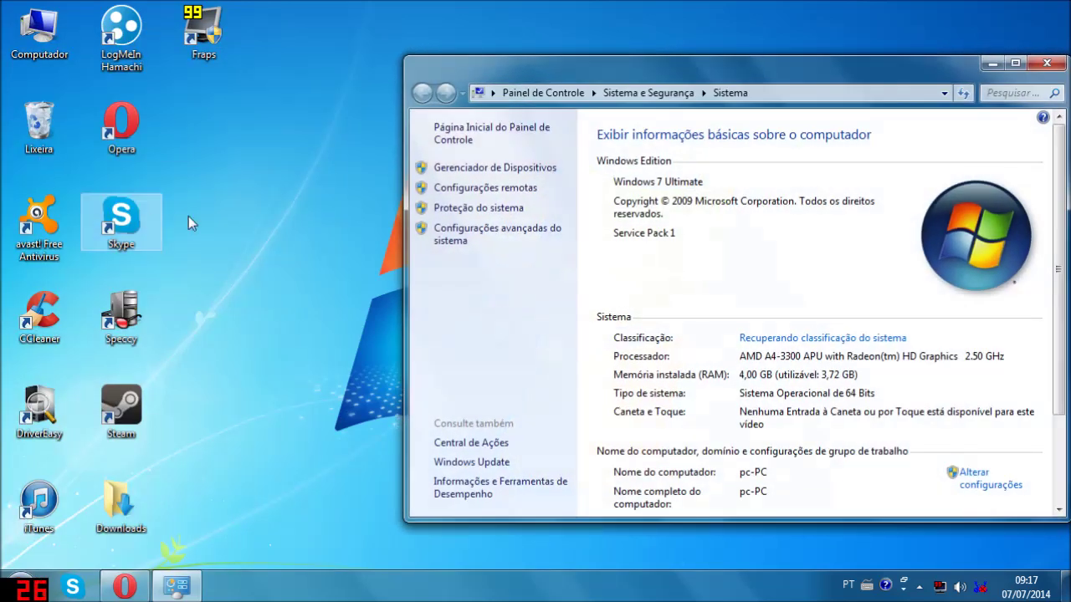
left_click_drag(711, 64, 385, 8)
left_click(689, 9)
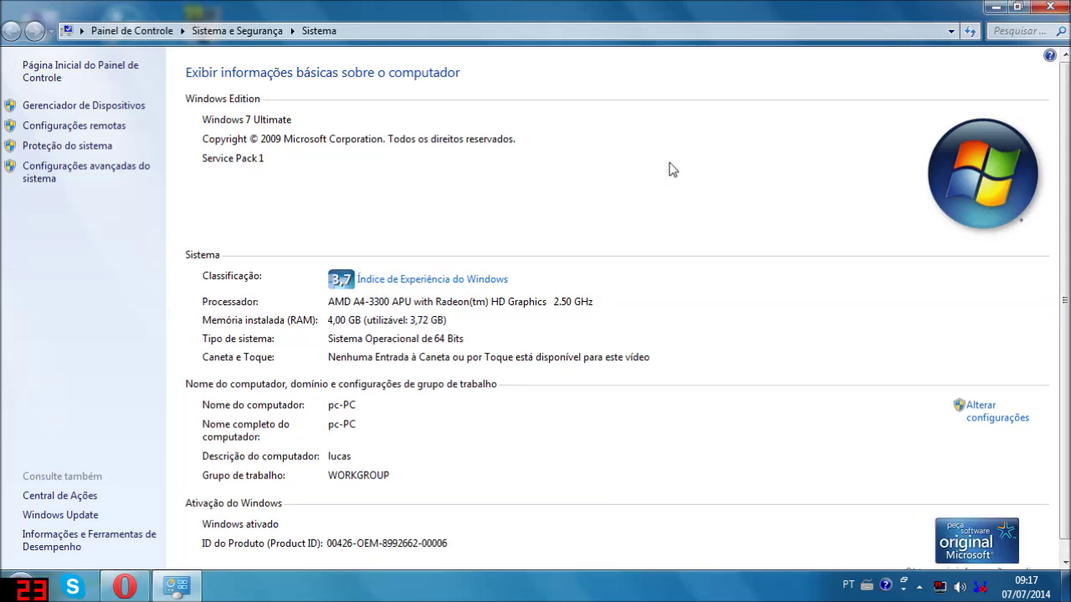
left_click(1050, 7)
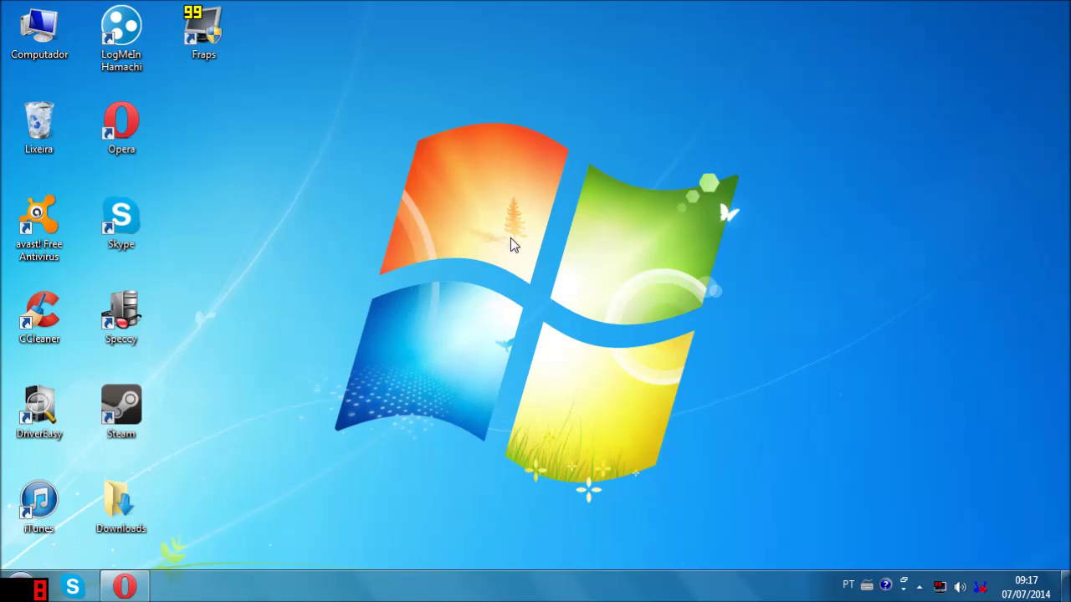
left_click_drag(257, 360, 209, 322)
right_click(304, 332)
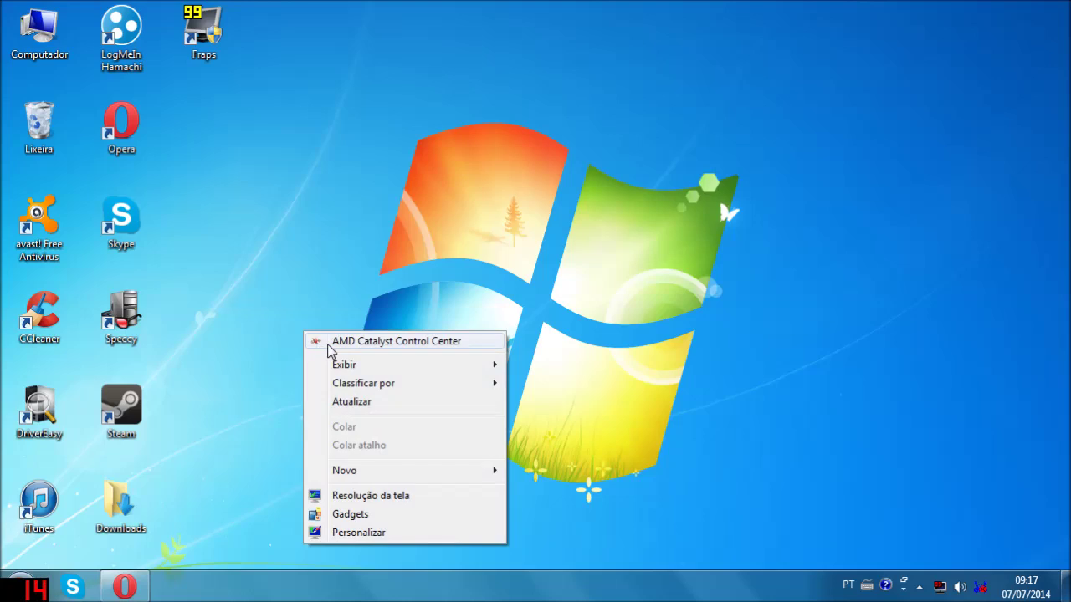
right_click(407, 281)
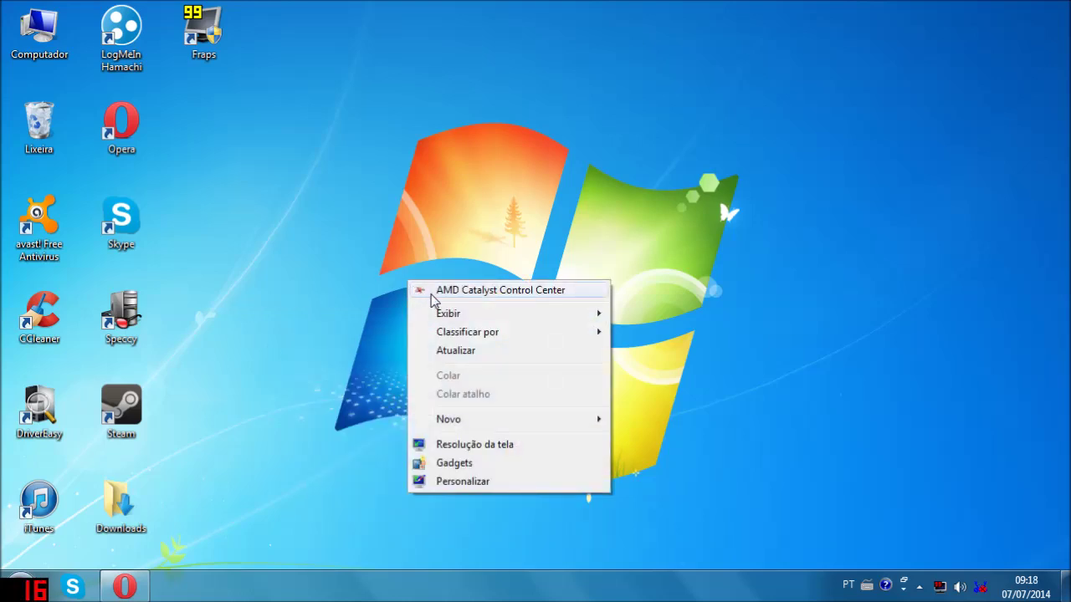
left_click(216, 435)
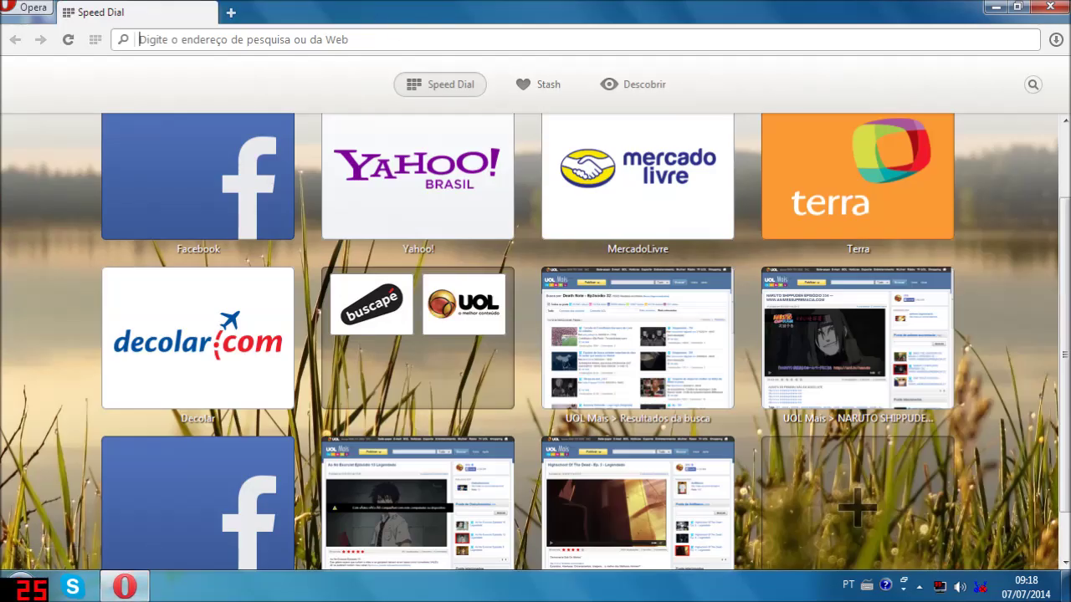
- In Opera, search the web for "amd driver" and open AMD's Graphics Drivers and Software page
type("amd driv")
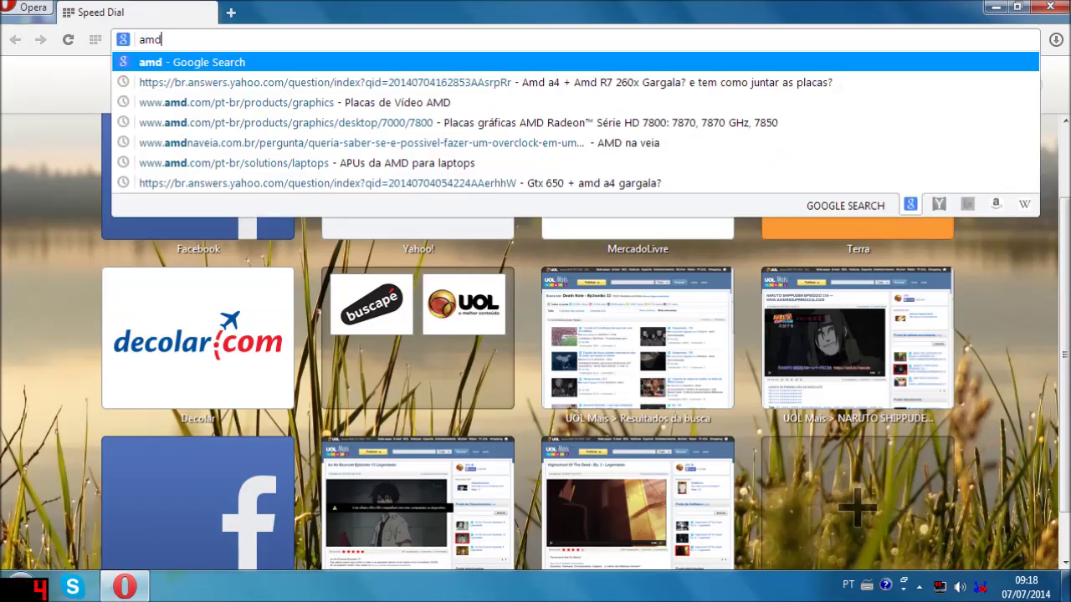
type("er")
key("Return")
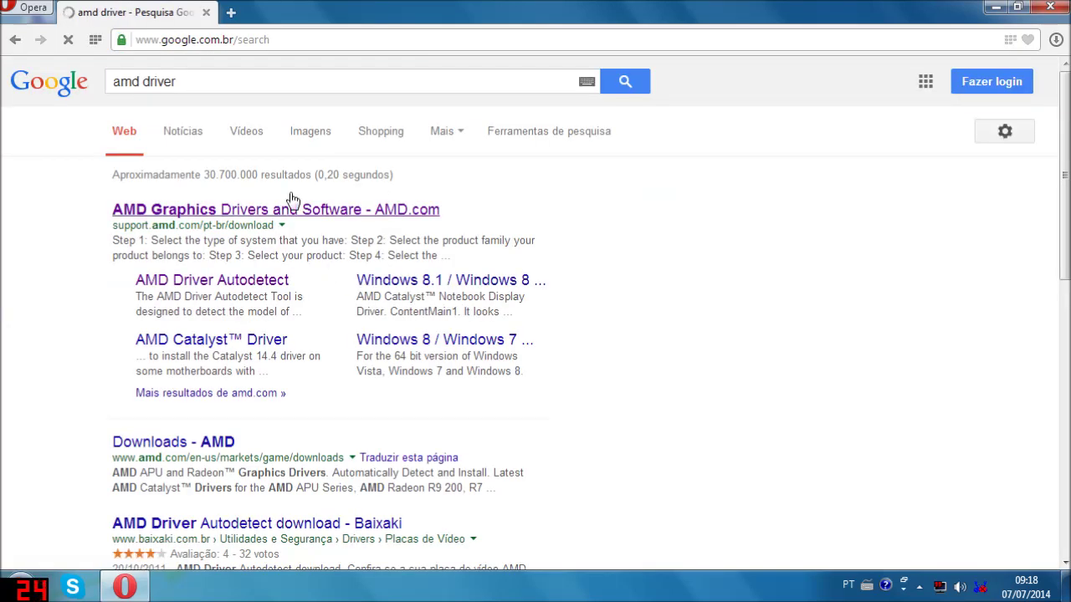
left_click(266, 210)
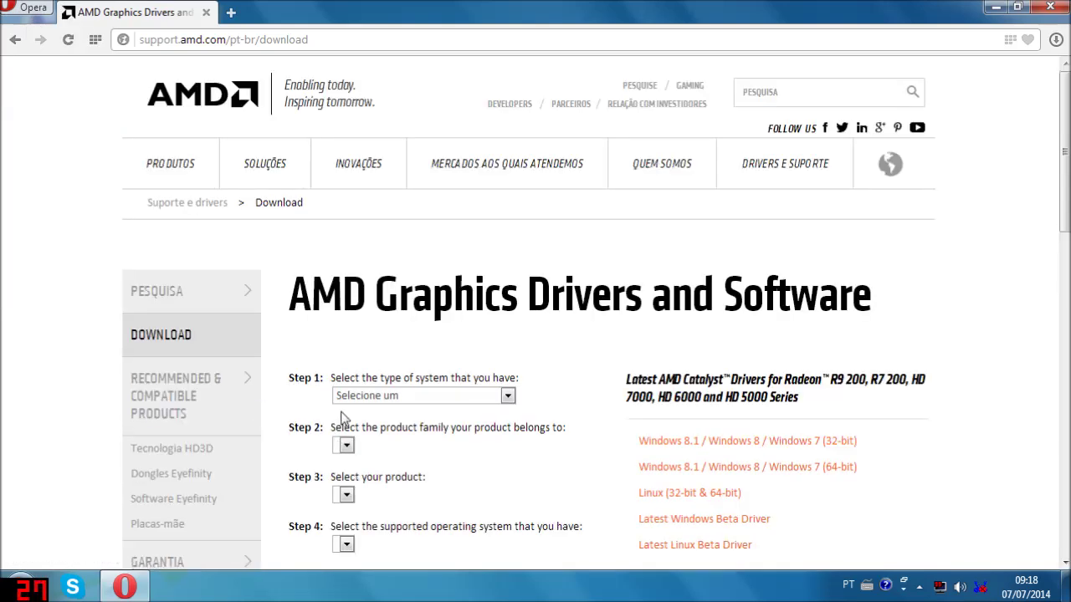
- Set the driver form's system type to APU (Accelerated Processors) and the product family to Desktop APU (Accelerated Processors)
scroll(344, 420, "down", 3)
scroll(344, 419, "down", 4)
scroll(343, 418, "up", 7)
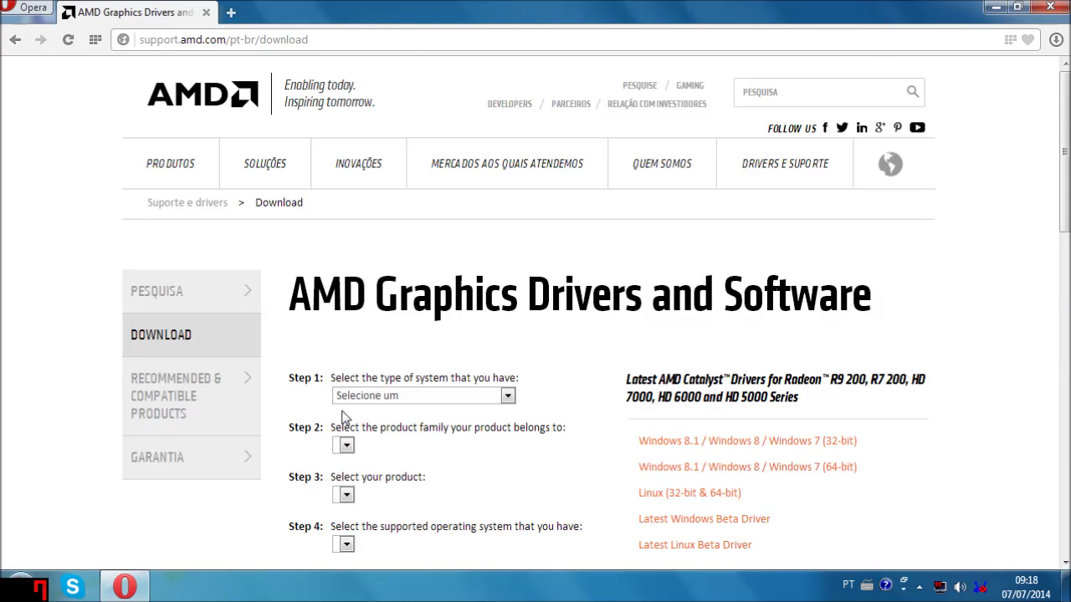
scroll(345, 418, "down", 1)
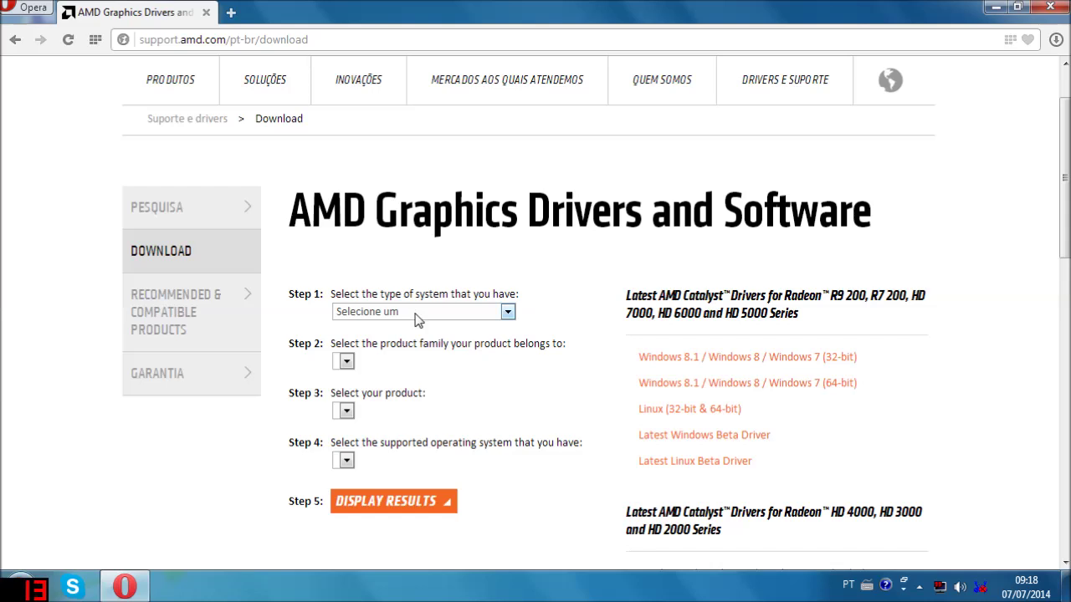
left_click(486, 313)
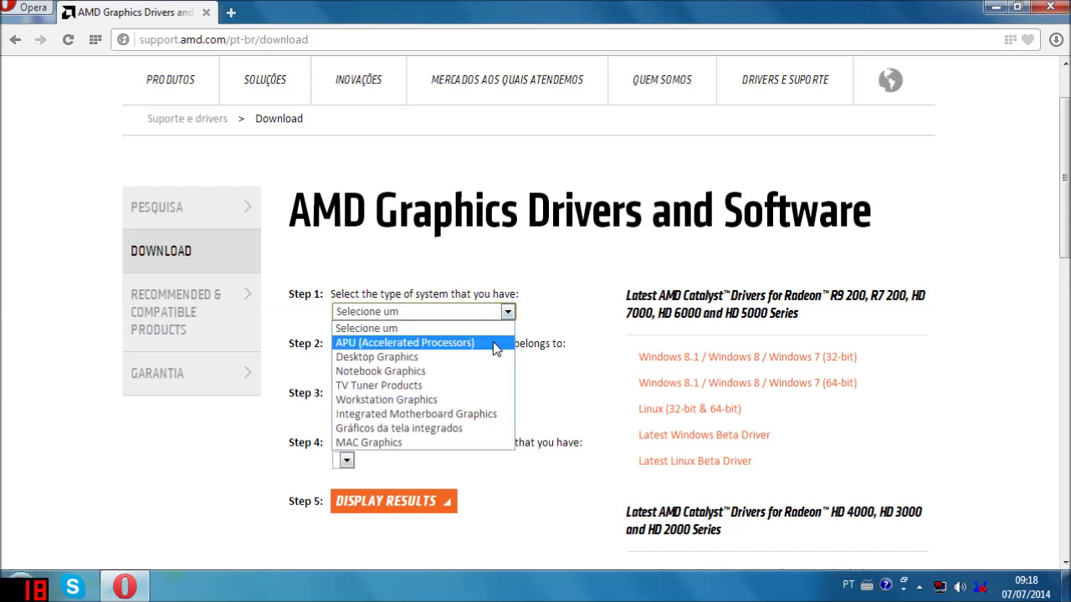
left_click(496, 345)
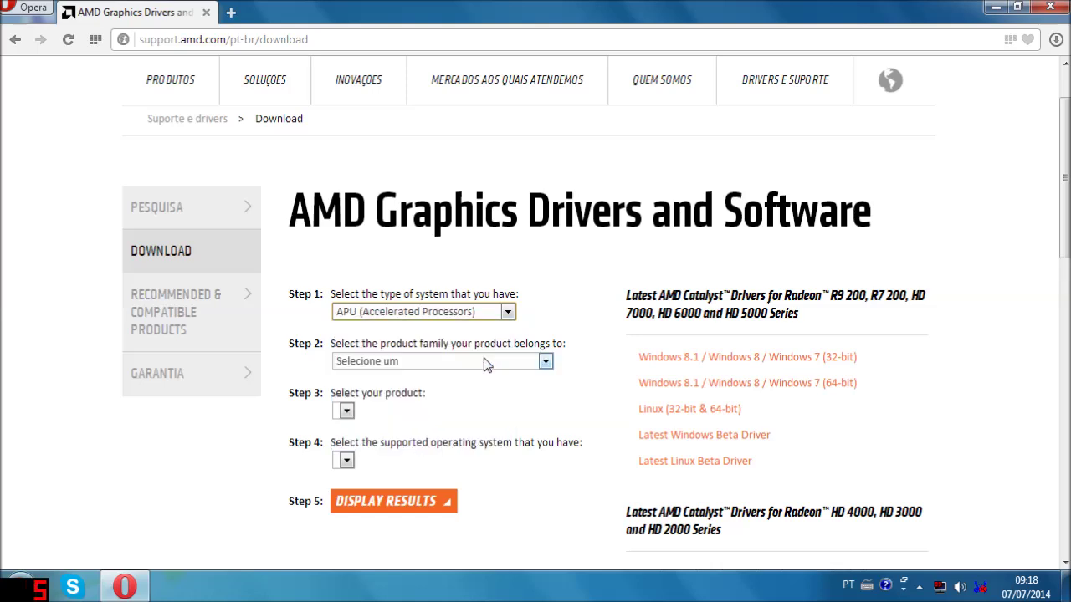
left_click(486, 363)
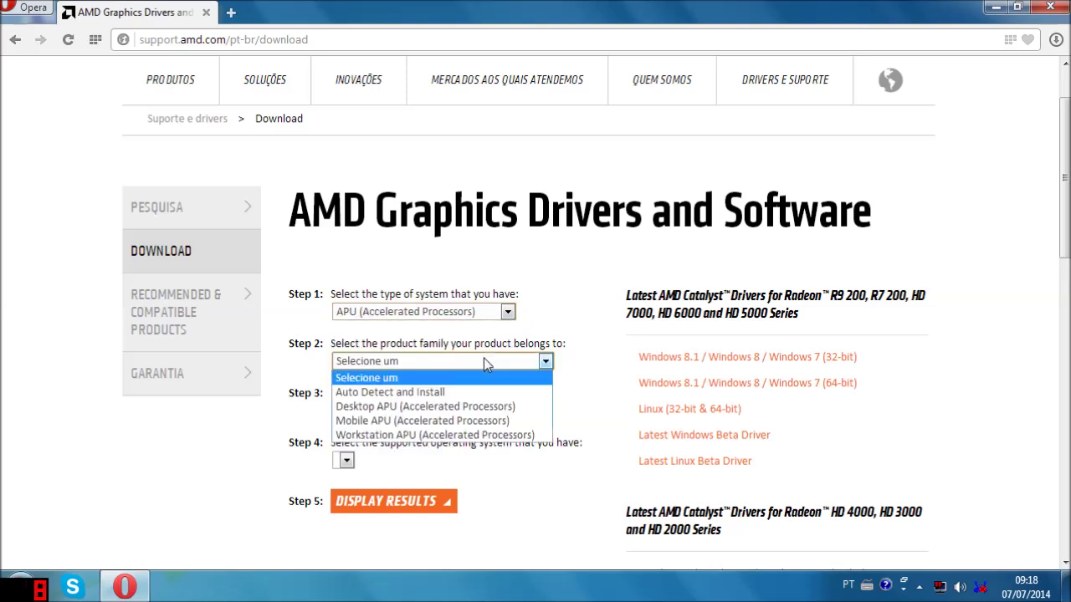
left_click(481, 406)
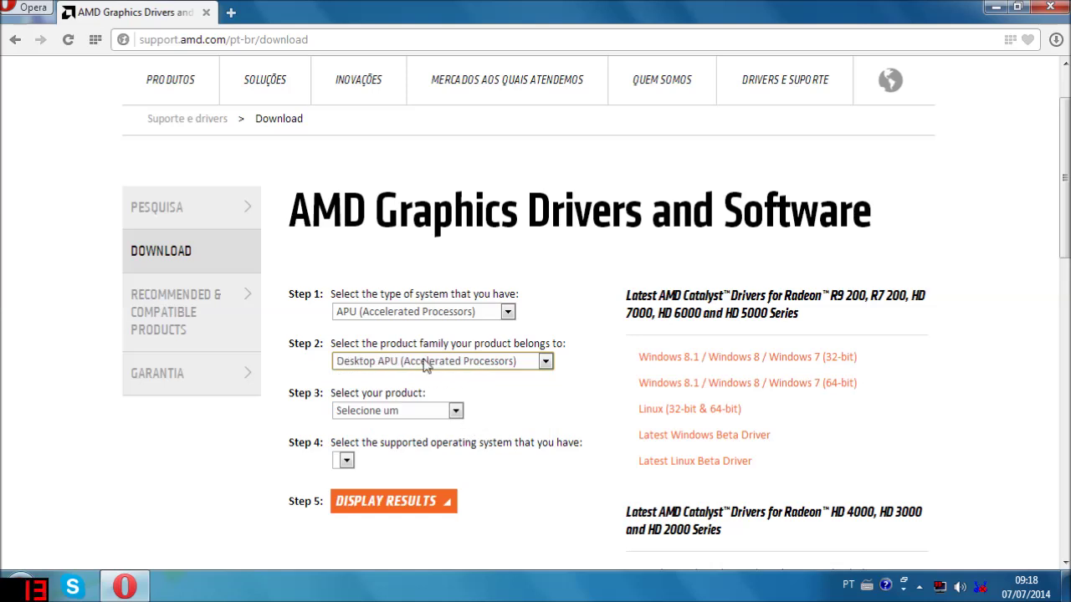
left_click(450, 363)
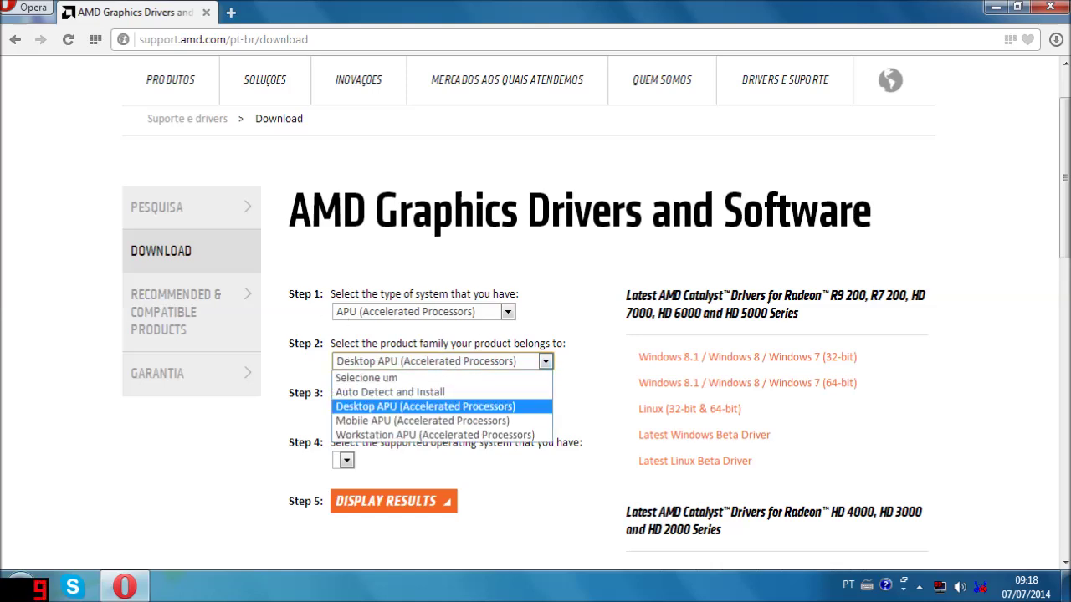
left_click(444, 313)
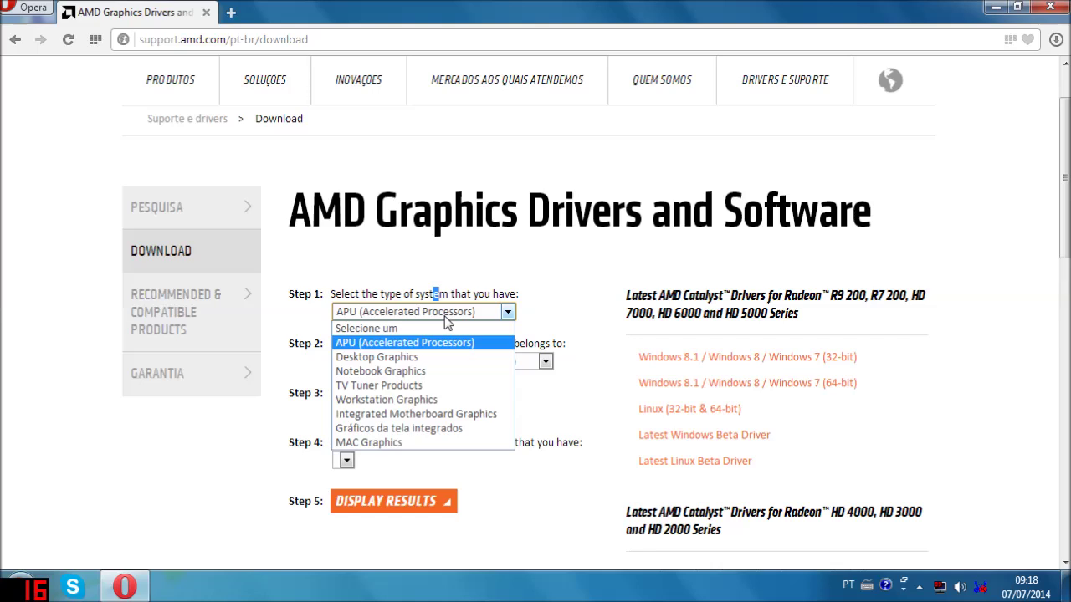
left_click(447, 323)
left_click(439, 362)
left_click(429, 408)
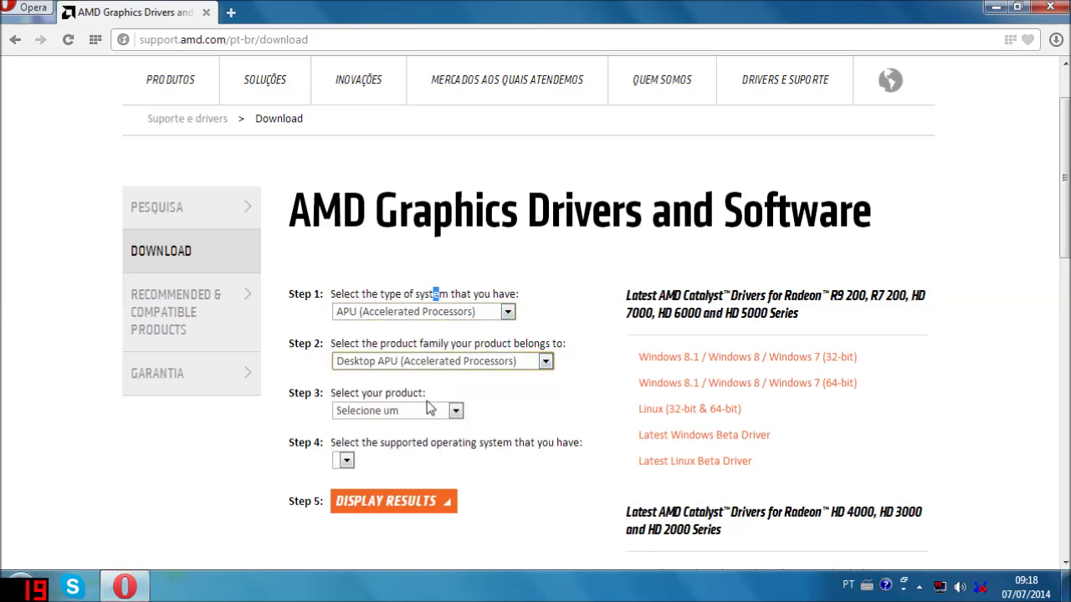
- Choose A-Series APU as the product and Windows 7 - 64 Bit as the operating system, and display the matching driver packages
left_click(429, 407)
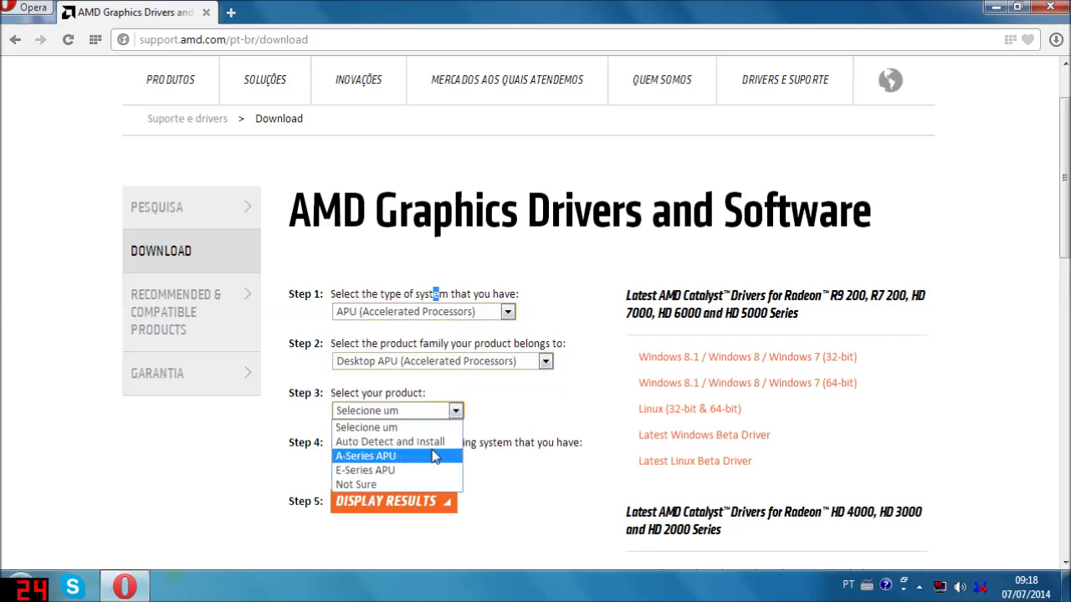
left_click(366, 457)
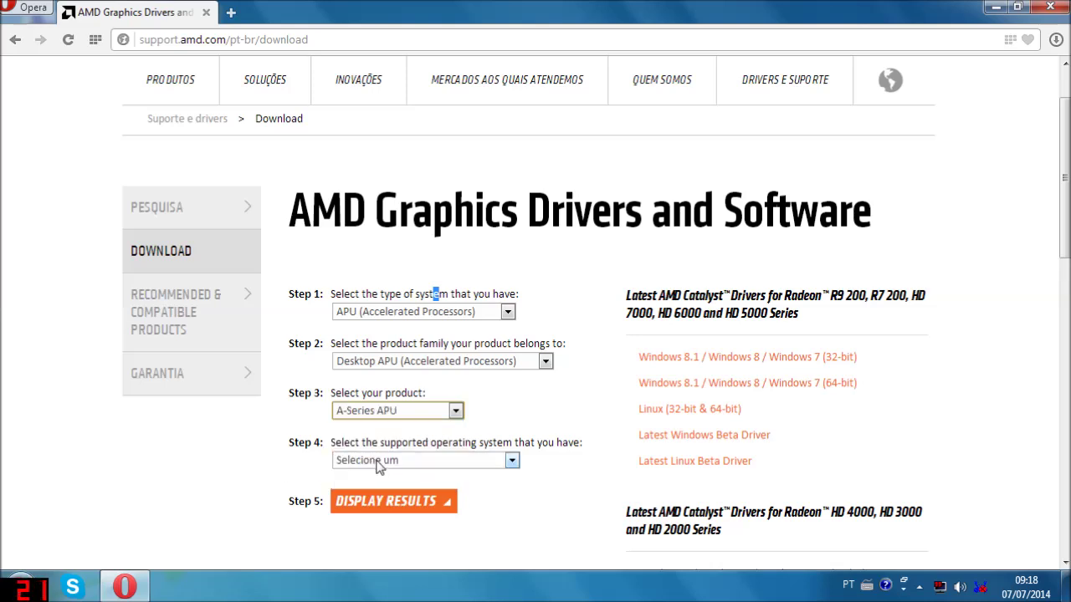
left_click(376, 462)
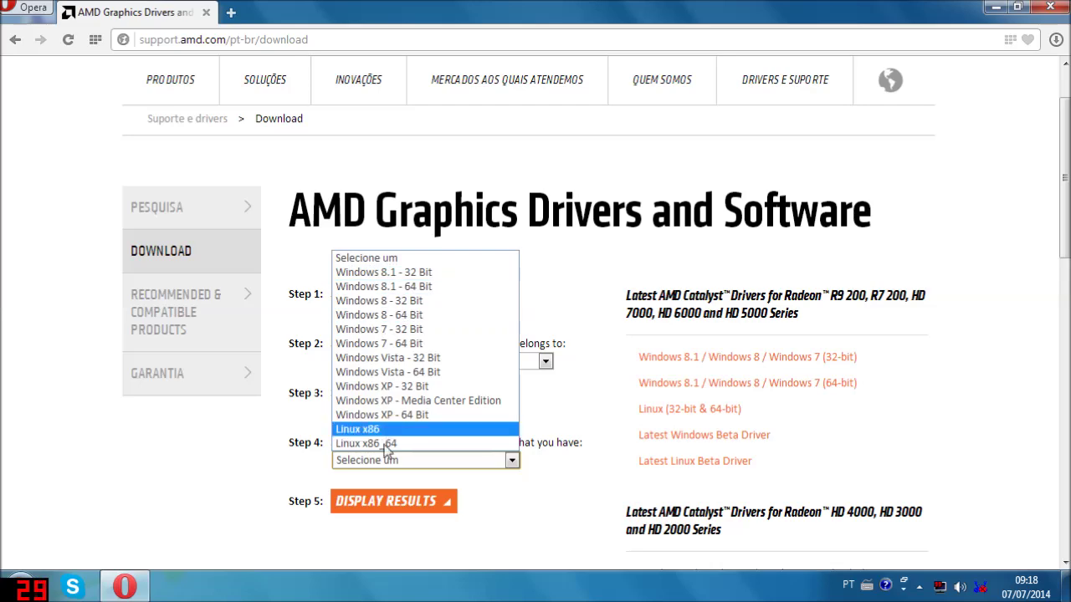
left_click(409, 343)
left_click(393, 501)
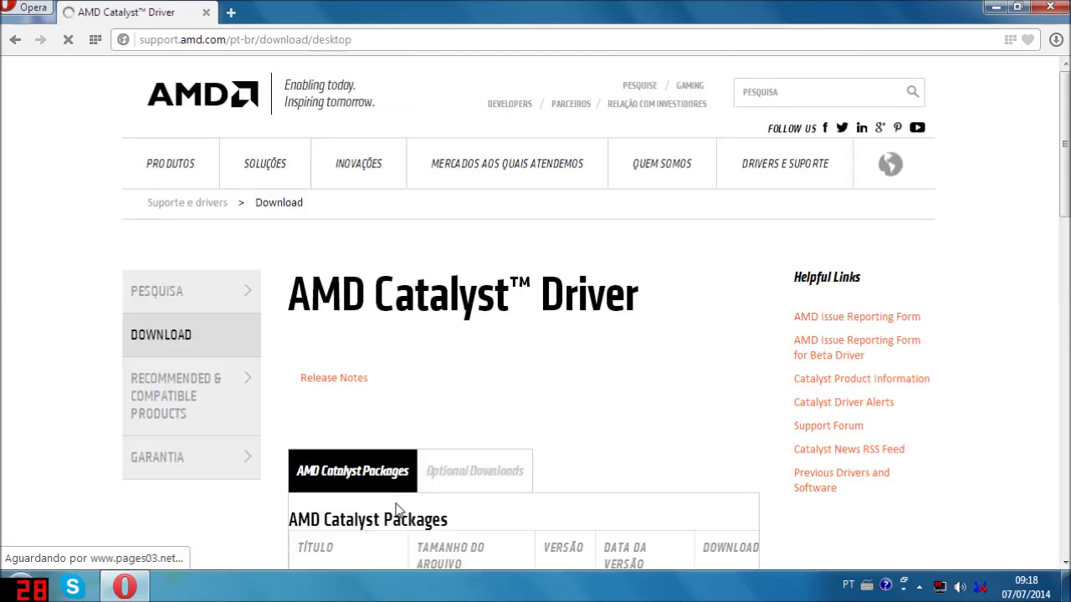
scroll(394, 508, "down", 3)
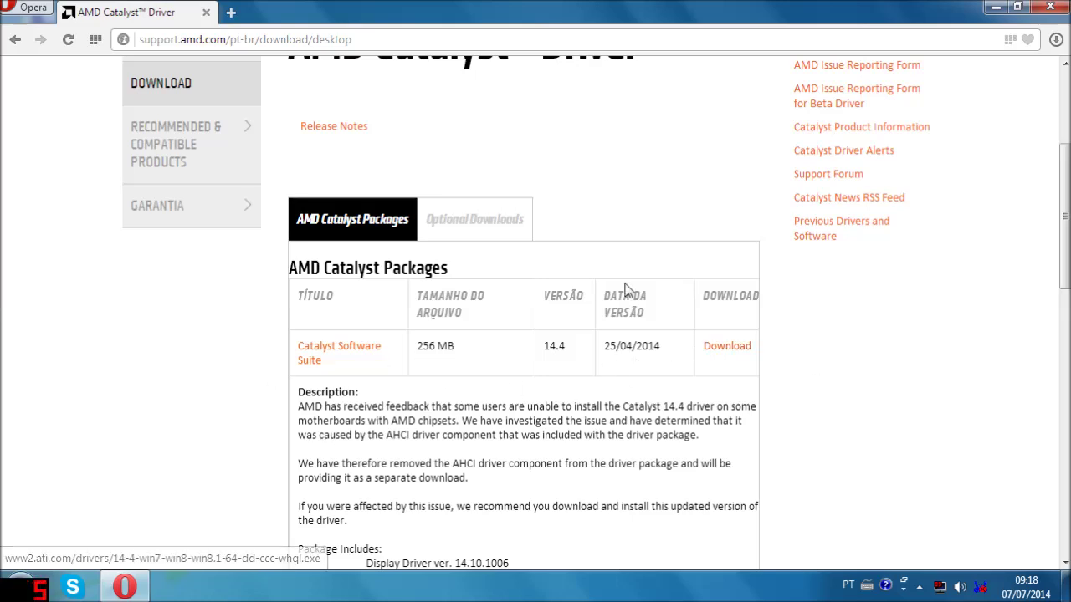
- Search the web for "speccy" and open its Baixaki download page
left_click(1066, 587)
left_click(125, 587)
left_click(190, 41)
type("s")
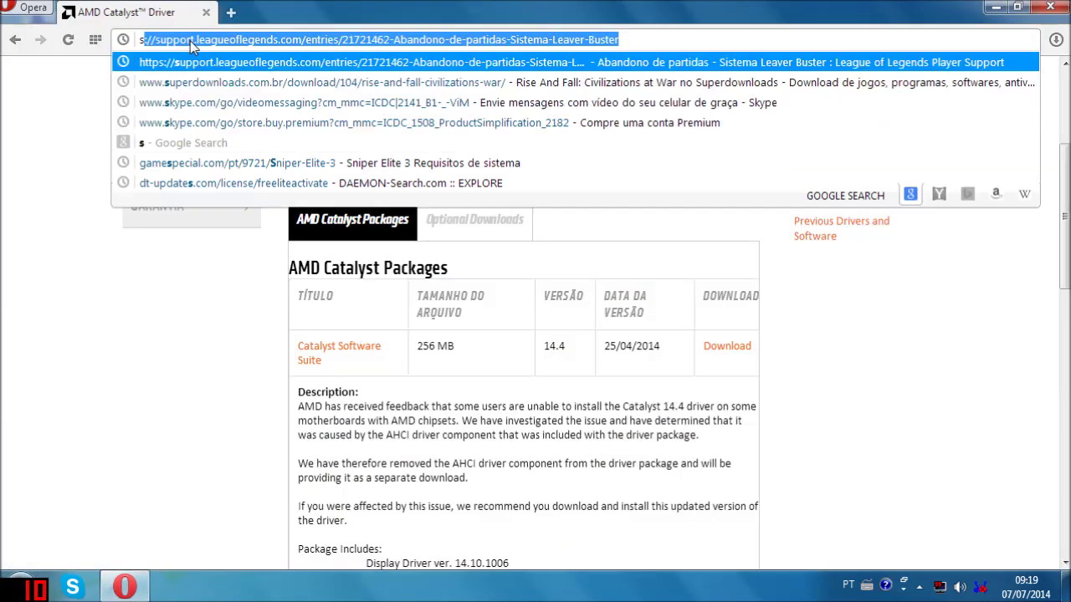
type("peccy")
key("Return")
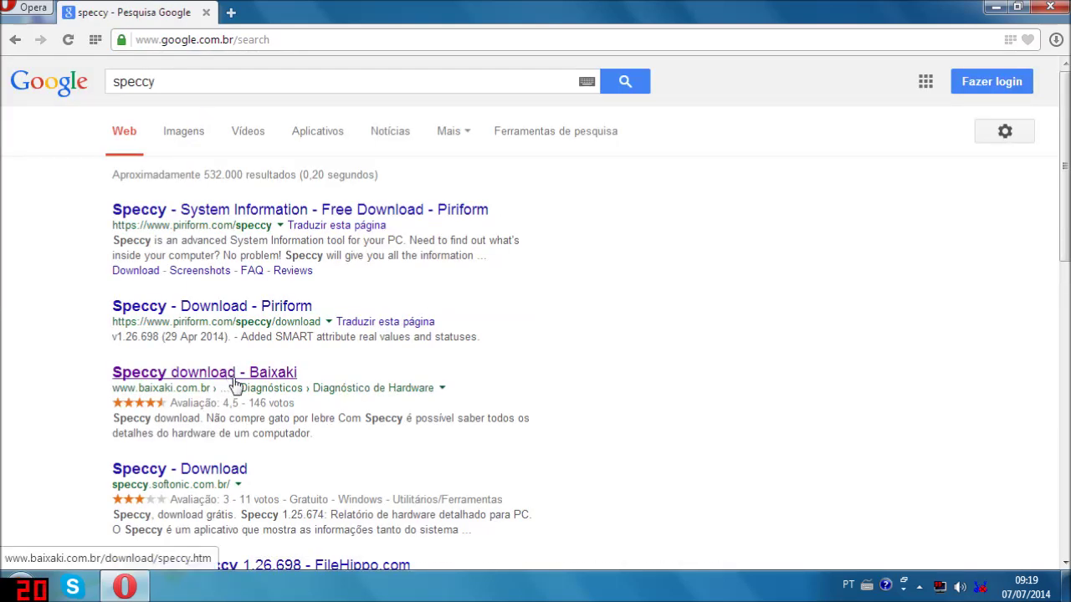
left_click(236, 382)
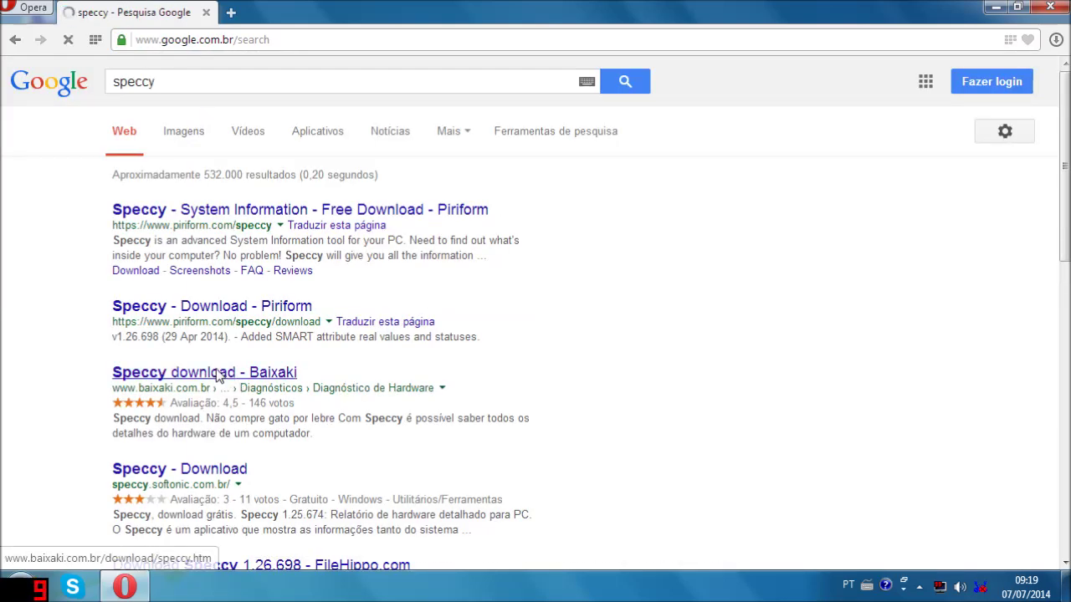
- Examine the Speccy page's description, sample screenshot and download options, and close the browser
scroll(207, 373, "down", 8)
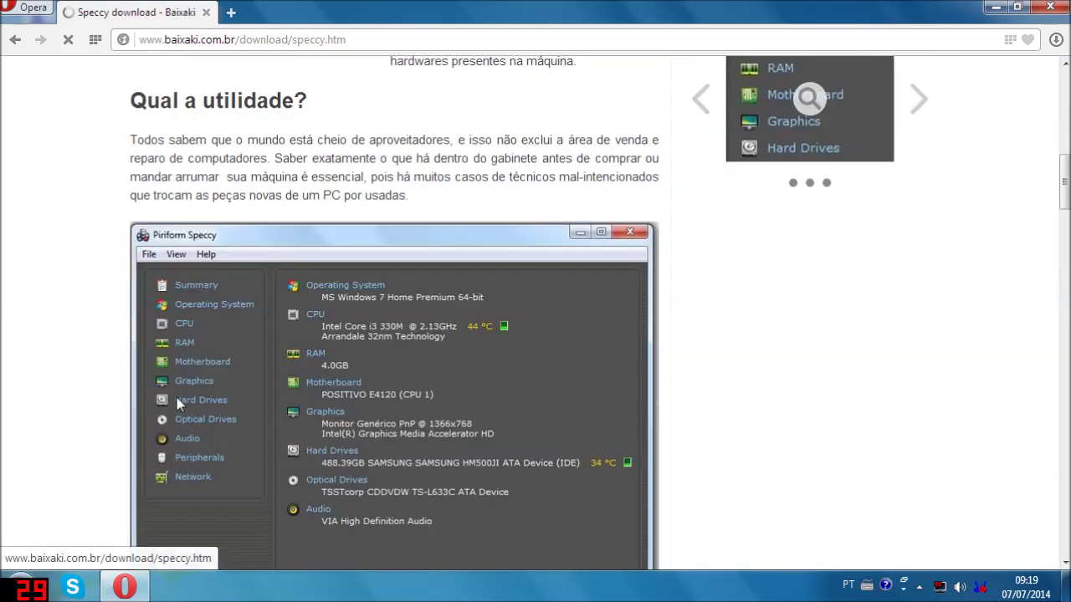
scroll(261, 456, "down", 5)
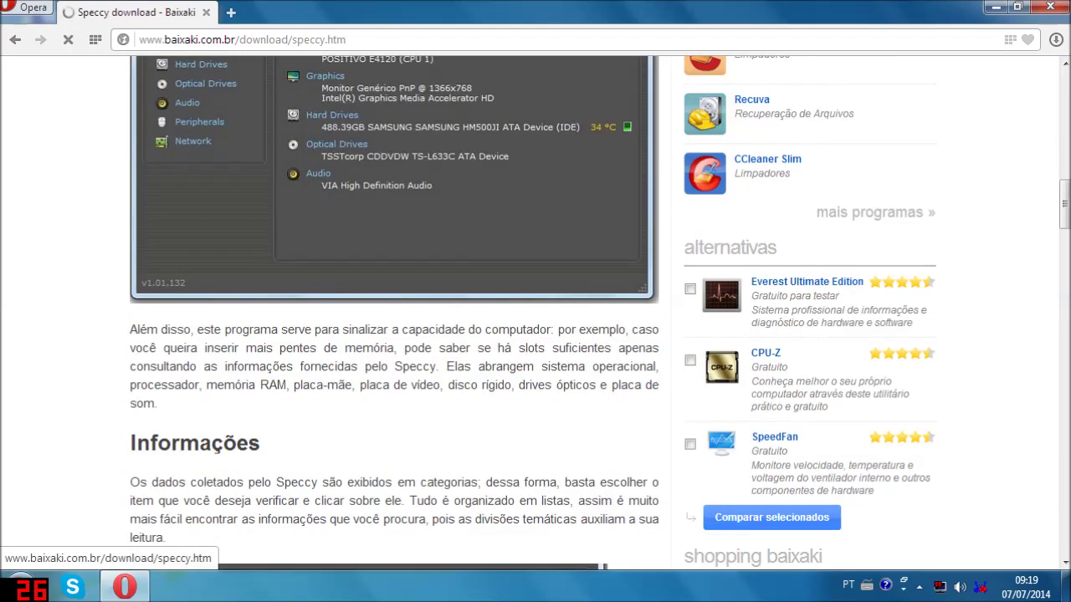
scroll(261, 319, "up", 15)
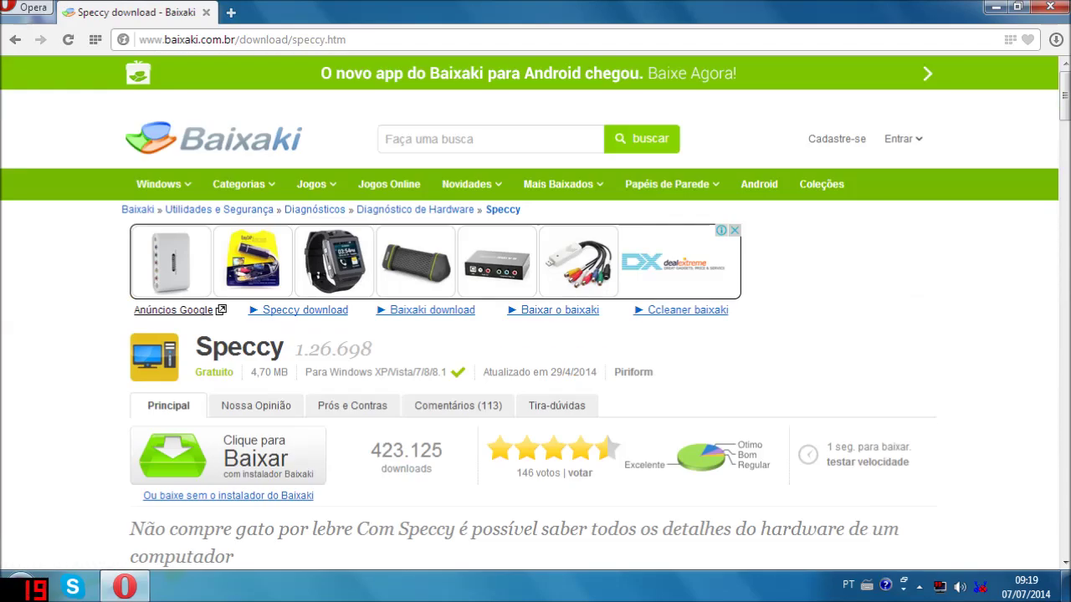
scroll(262, 327, "down", 10)
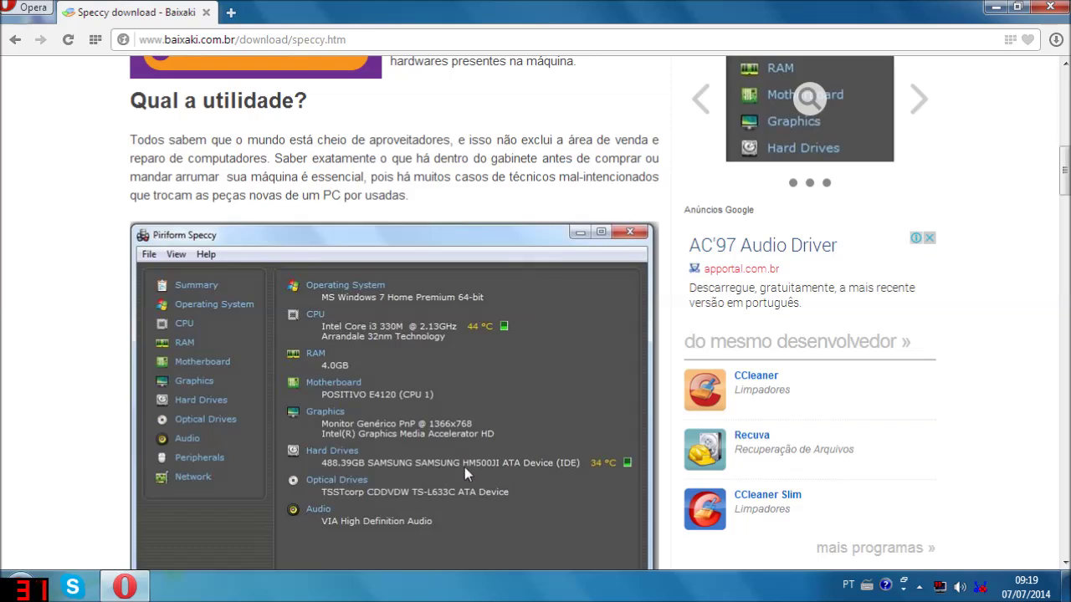
scroll(464, 467, "up", 10)
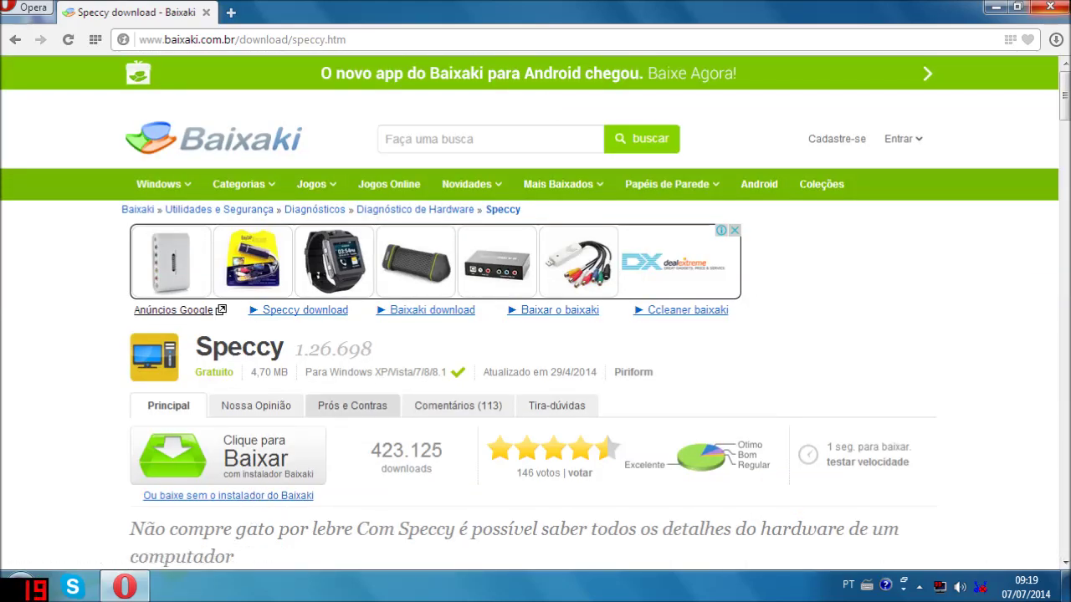
left_click(1050, 7)
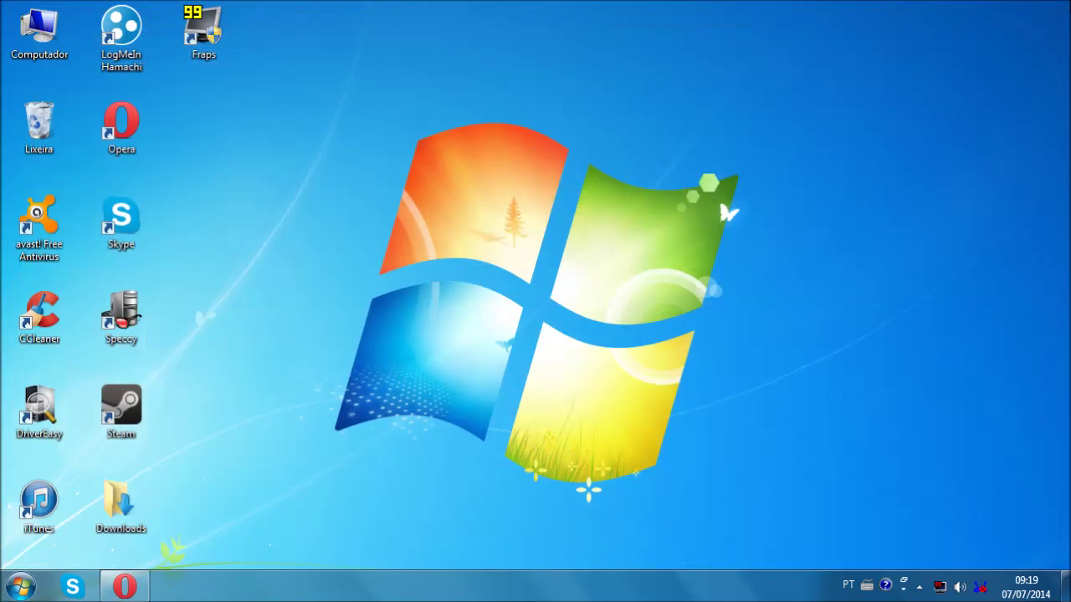
- Open AMD Catalyst Control Center from the desktop and go to the AMD OverDrive page of the performance clock controls
right_click(375, 192)
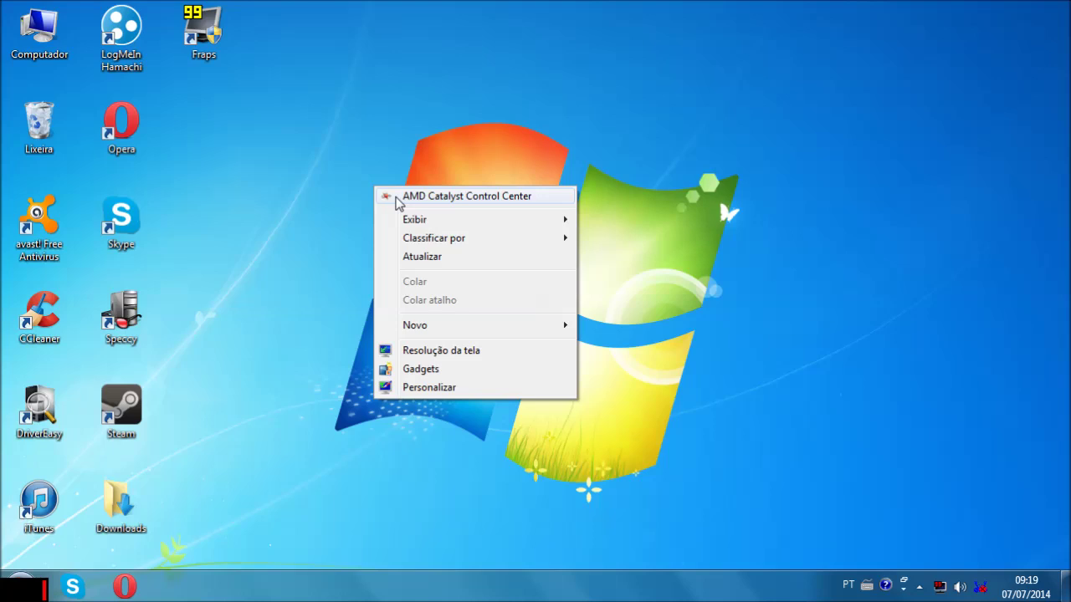
left_click(396, 198)
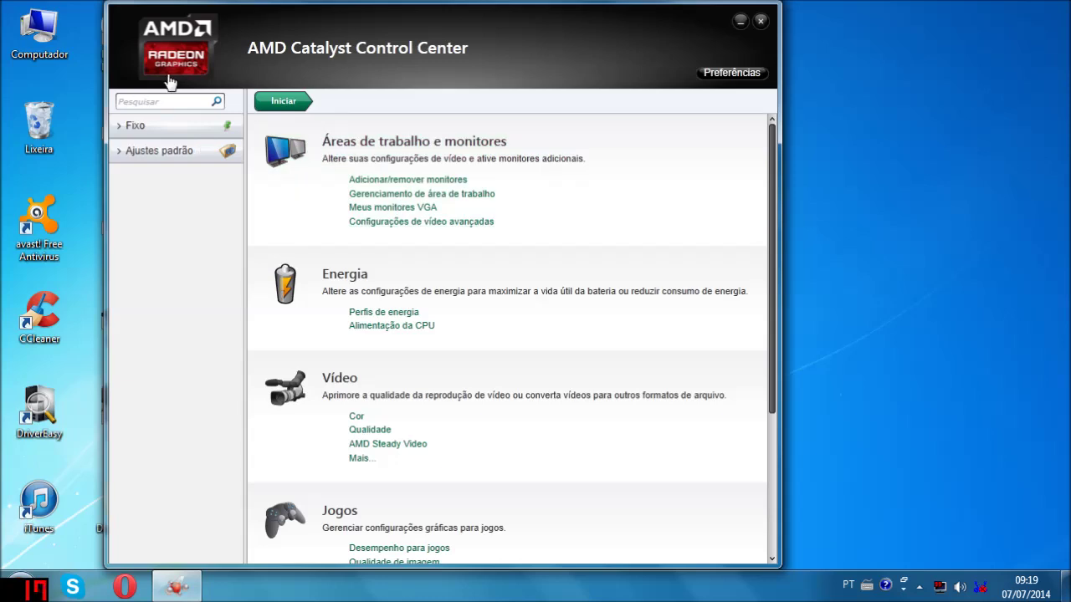
scroll(346, 452, "down", 3)
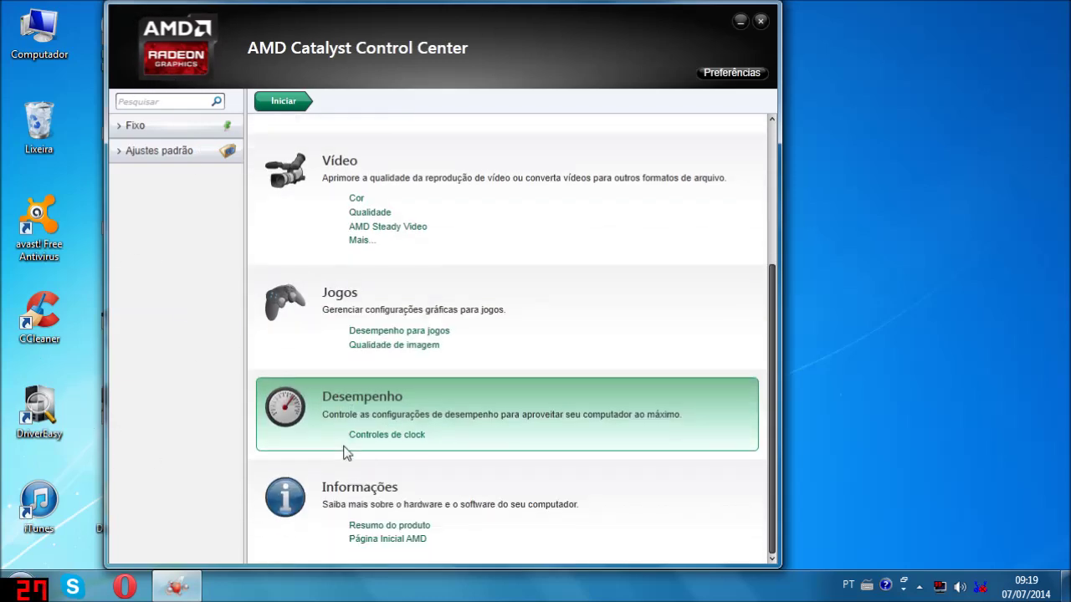
left_click(376, 435)
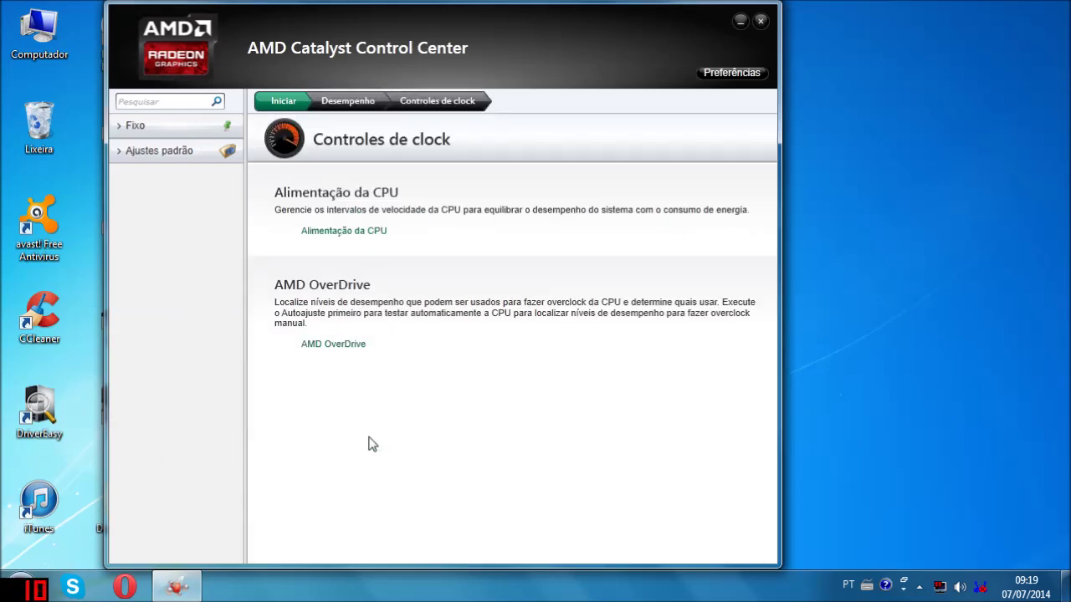
left_click(324, 345)
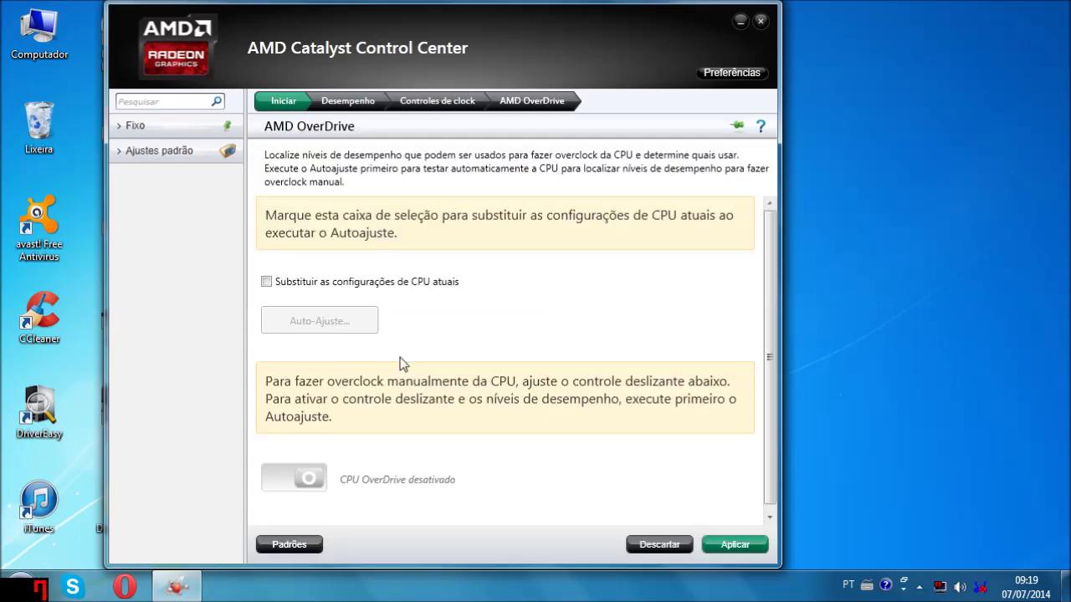
- Allow the current CPU settings to be replaced, launch the OverDrive auto-tune and accept the CPU OverDrive warning
scroll(592, 430, "down", 1)
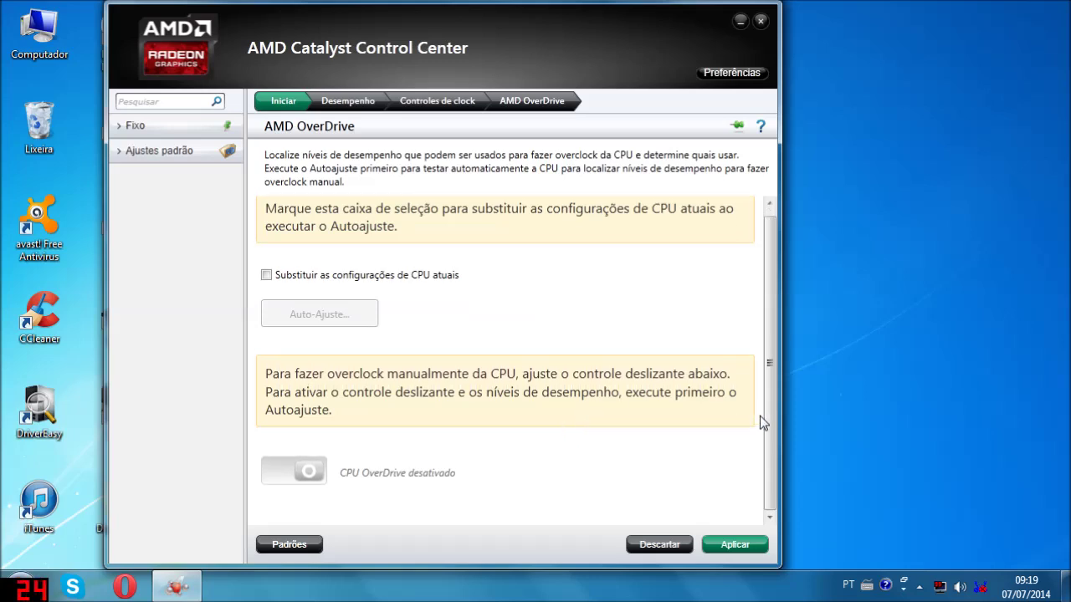
left_click(266, 274)
left_click(329, 319)
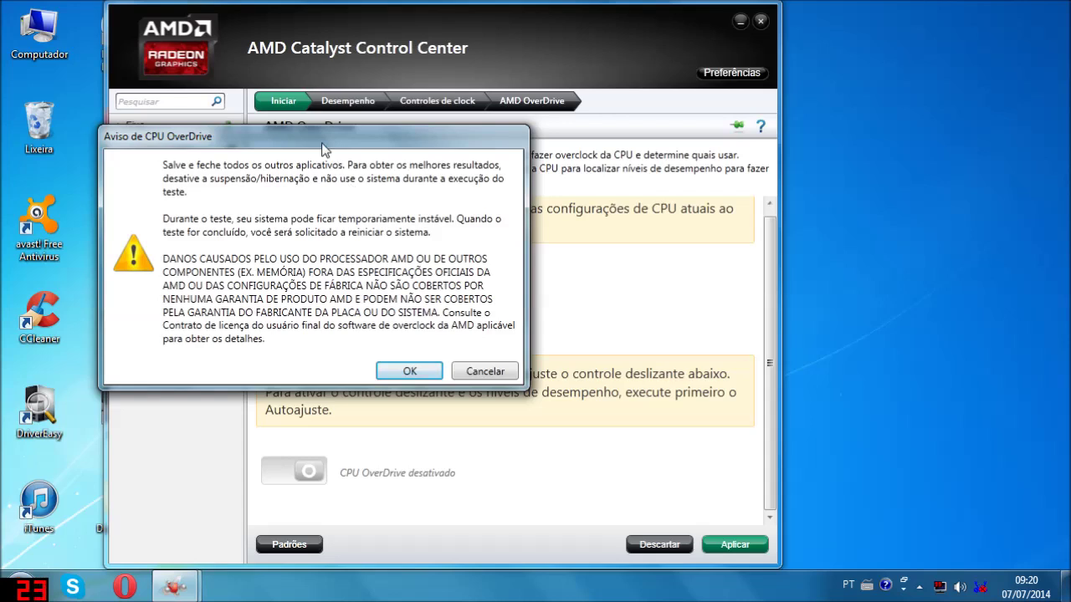
left_click_drag(272, 138, 339, 162)
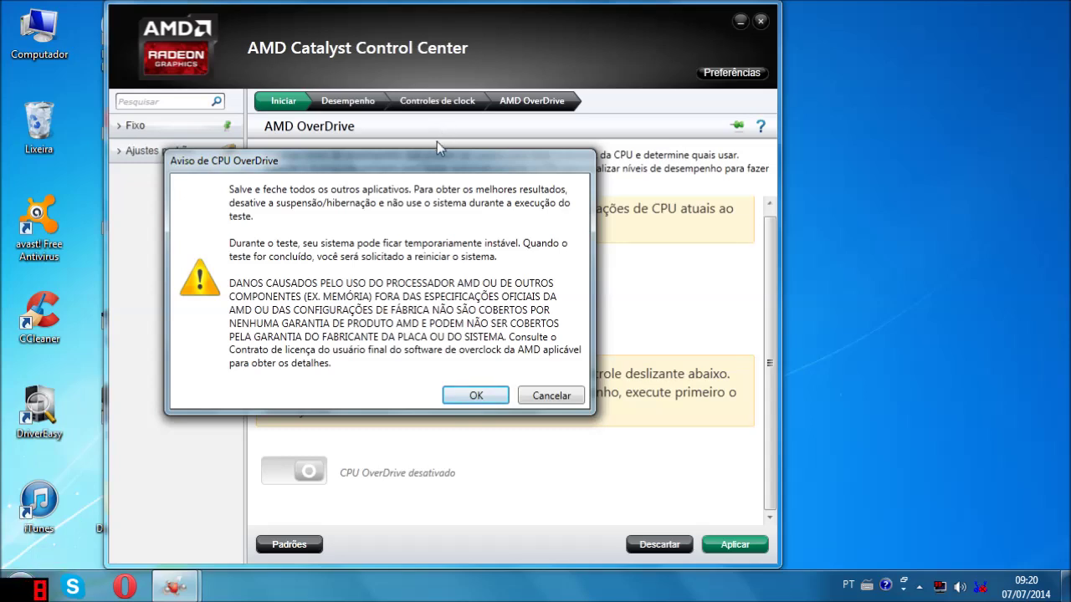
left_click(478, 400)
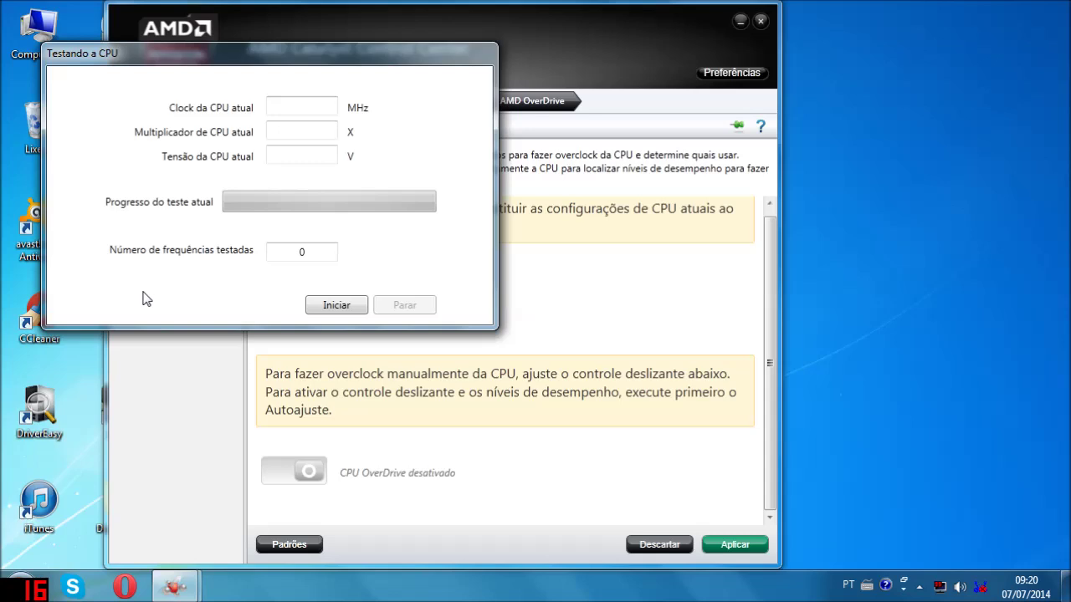
- Start the auto-tune CPU frequency test, let it run through several frequencies, and stop it
left_click(318, 306)
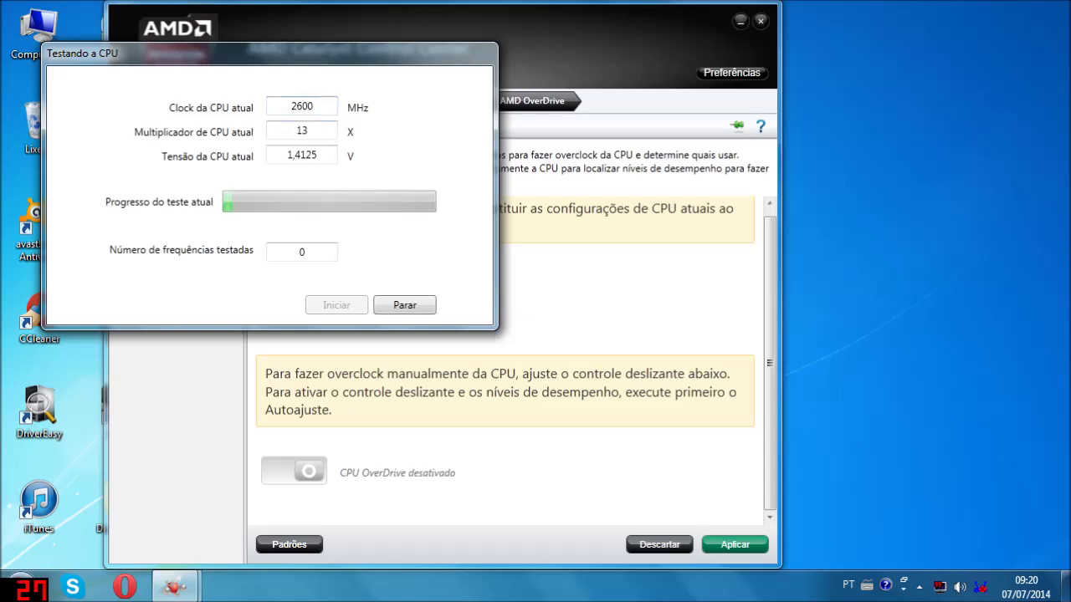
double_click(302, 130)
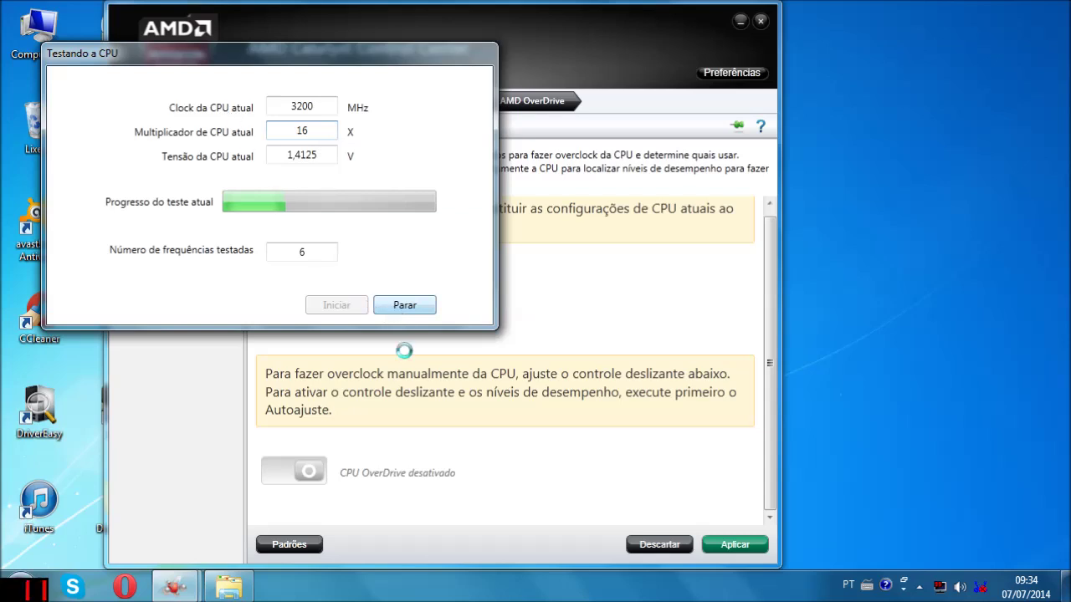
left_click(400, 308)
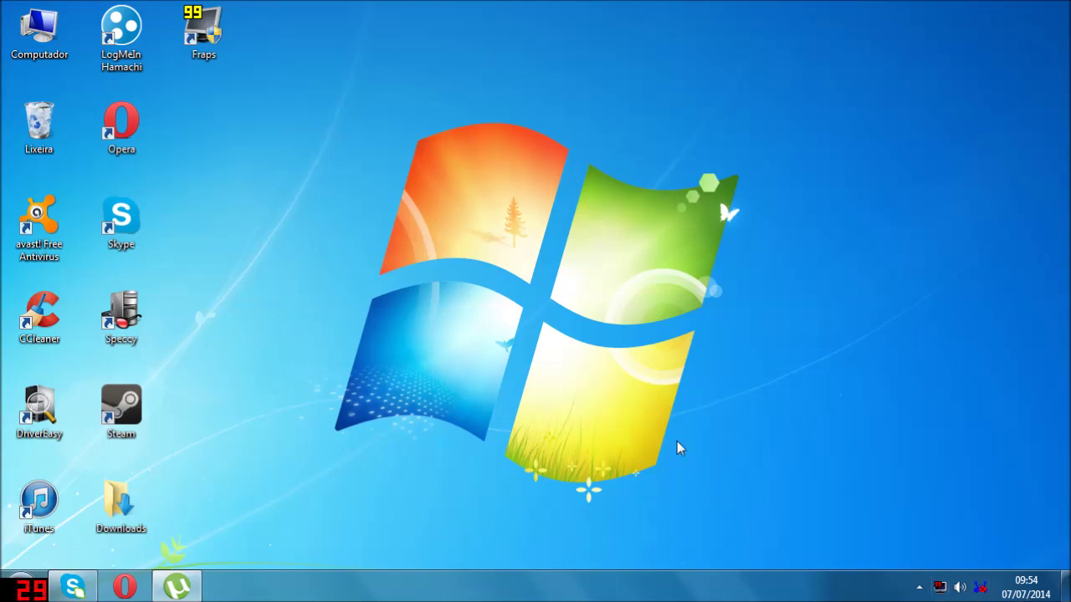
- Reopen AMD Catalyst Control Center and return to the AMD OverDrive page under the clock controls
right_click(506, 152)
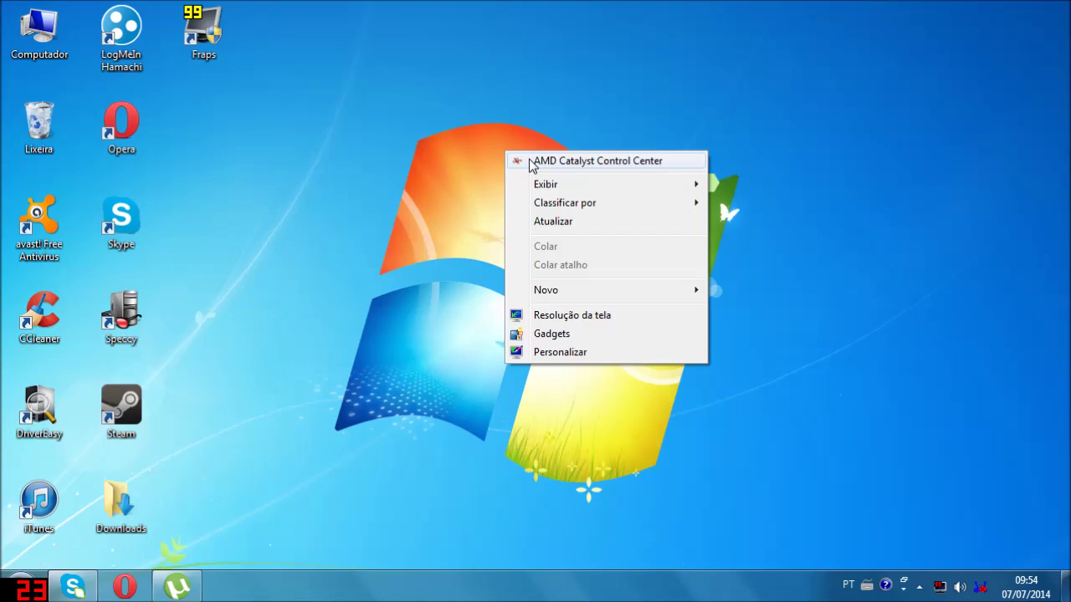
left_click(528, 161)
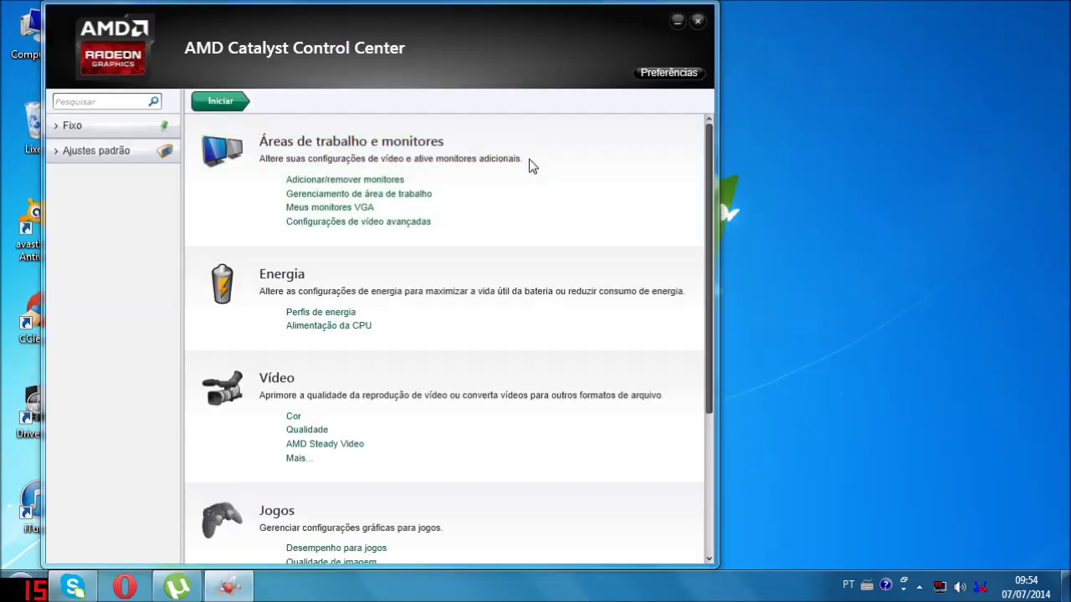
scroll(547, 321, "down", 5)
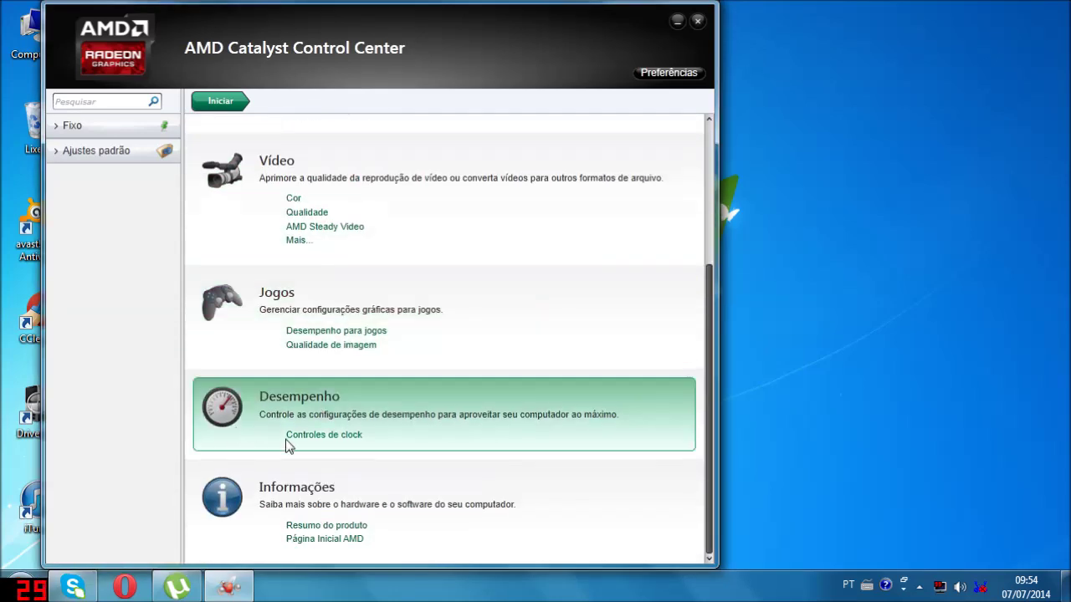
left_click(297, 441)
left_click(272, 349)
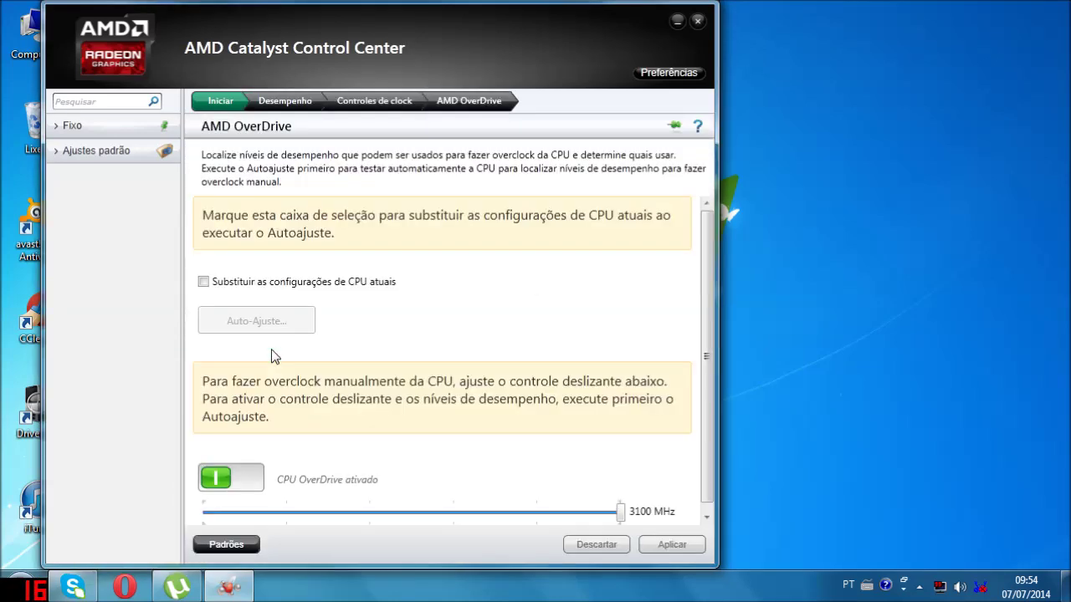
- Switch CPU OverDrive off and back on without applying, and minimize the Control Center
left_click(245, 471)
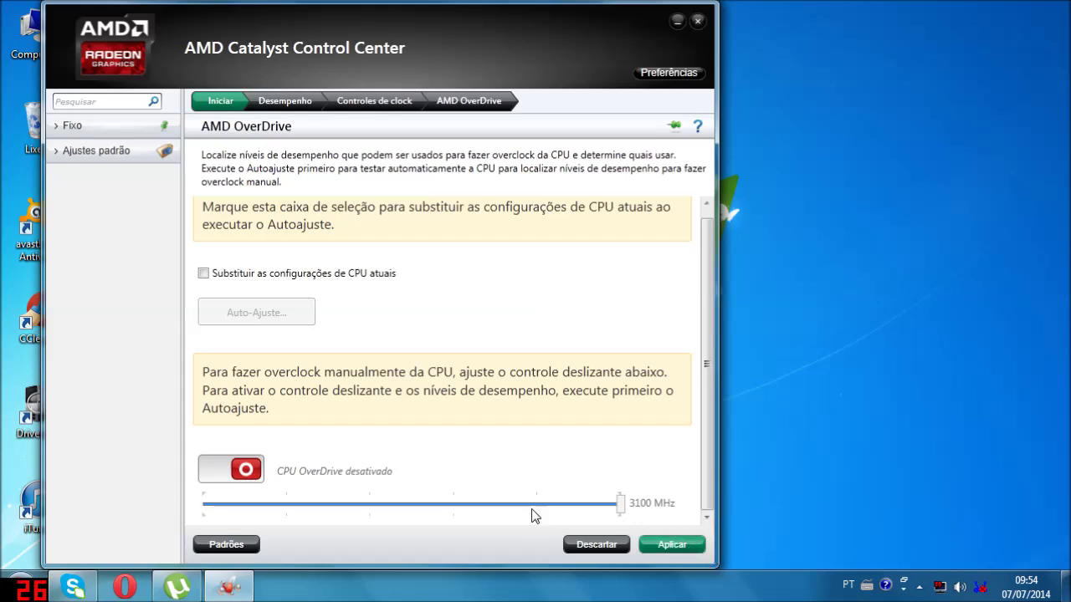
left_click(218, 471)
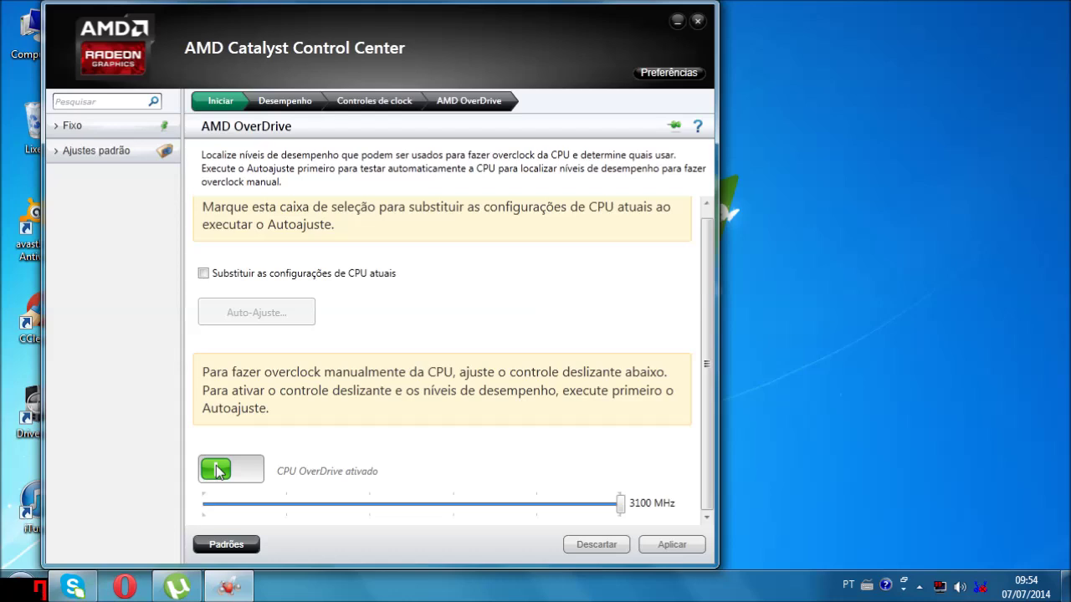
left_click(676, 22)
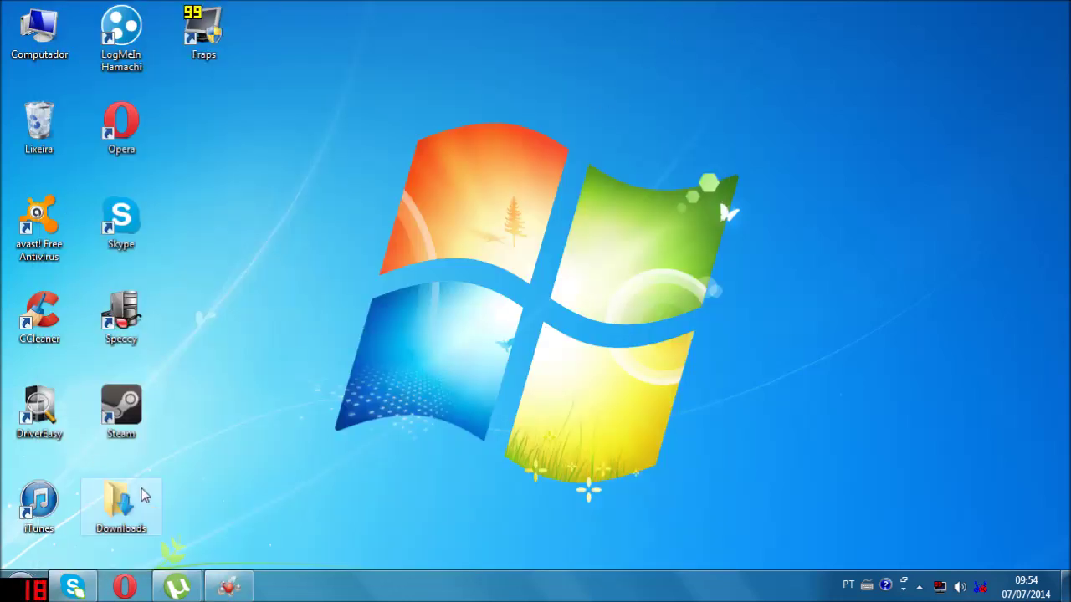
- Launch Speccy and examine the CPU details, highlighting the measured core speed
left_click(141, 311)
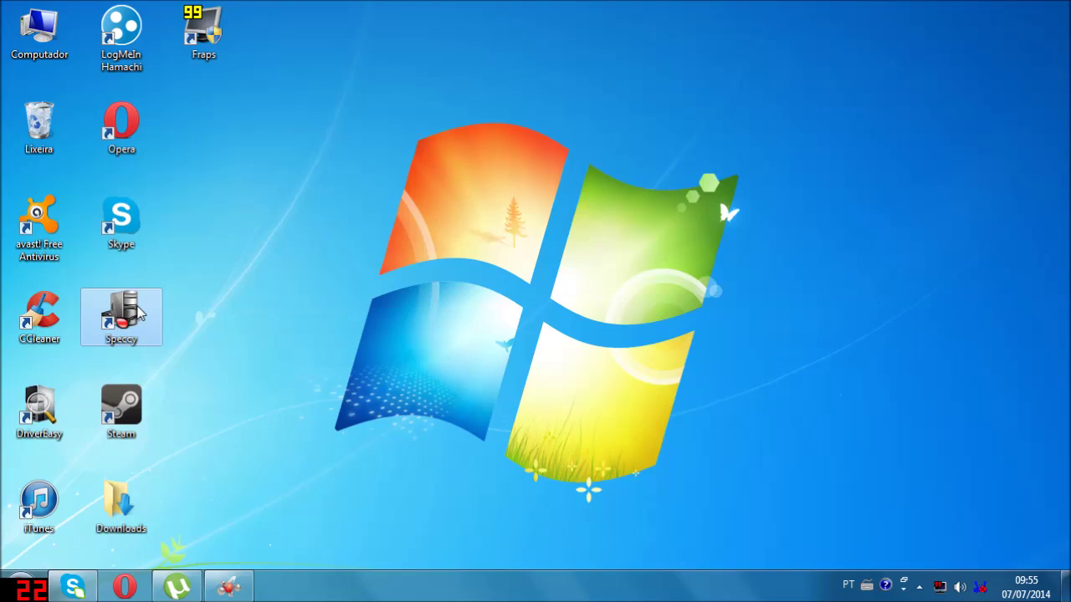
double_click(141, 312)
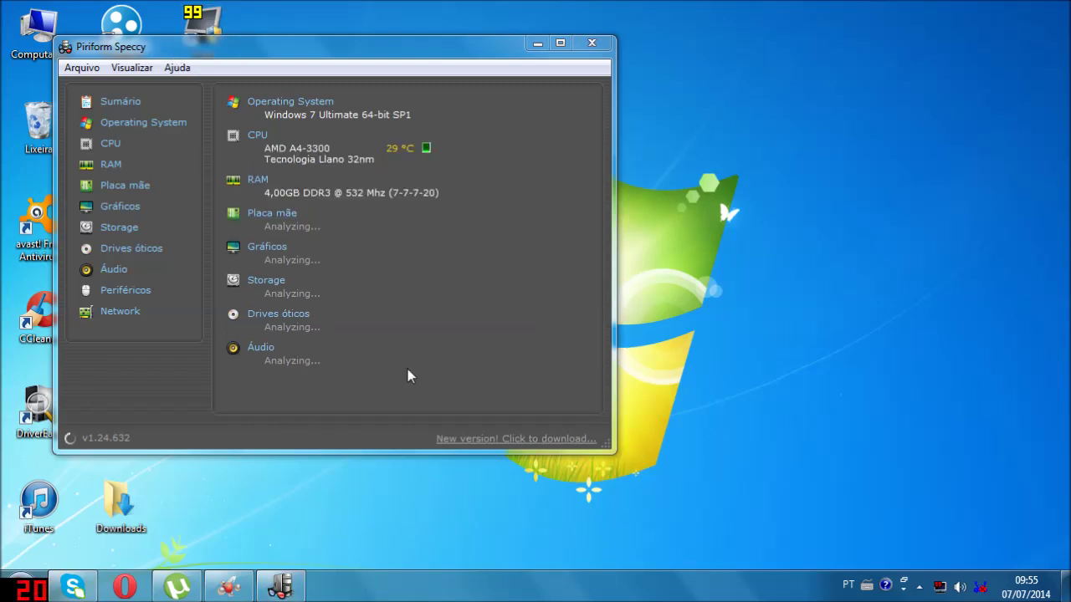
left_click(92, 153)
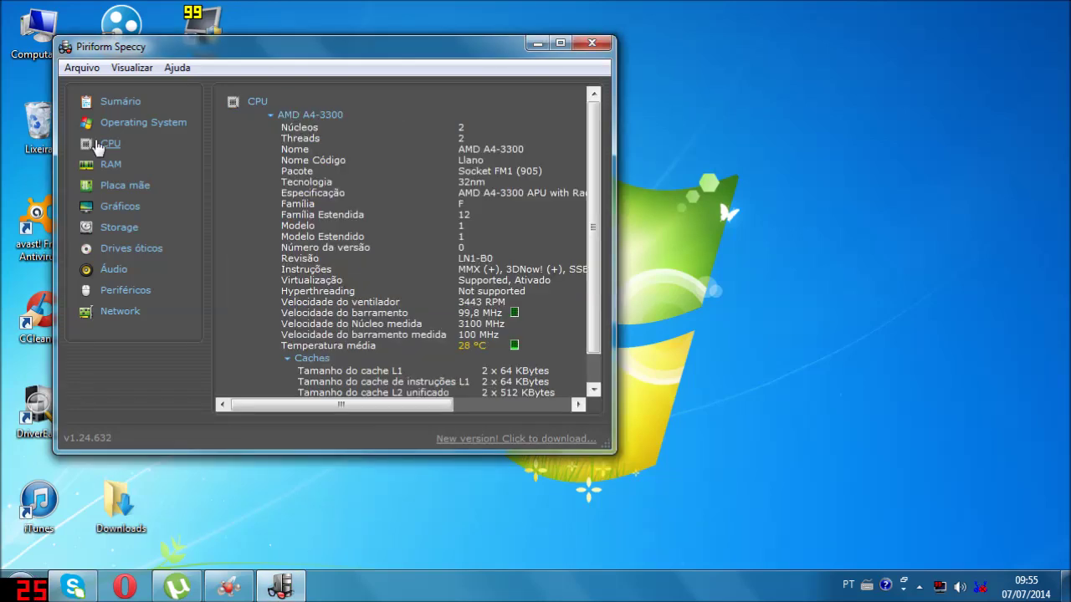
left_click_drag(422, 324, 410, 324)
left_click_drag(285, 325, 534, 329)
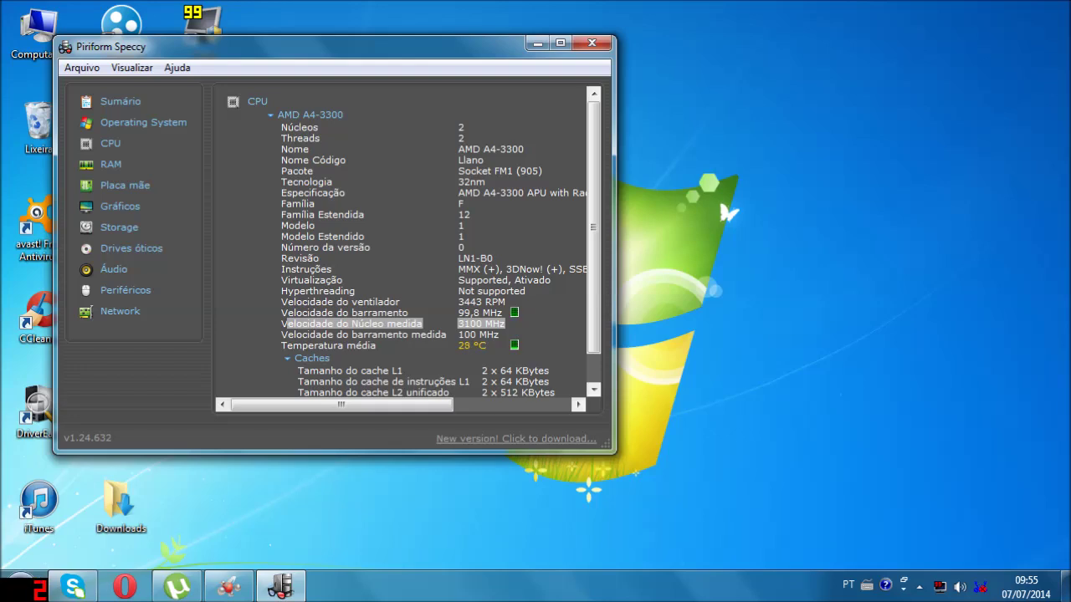
left_click(512, 222)
scroll(512, 221, "down", 1)
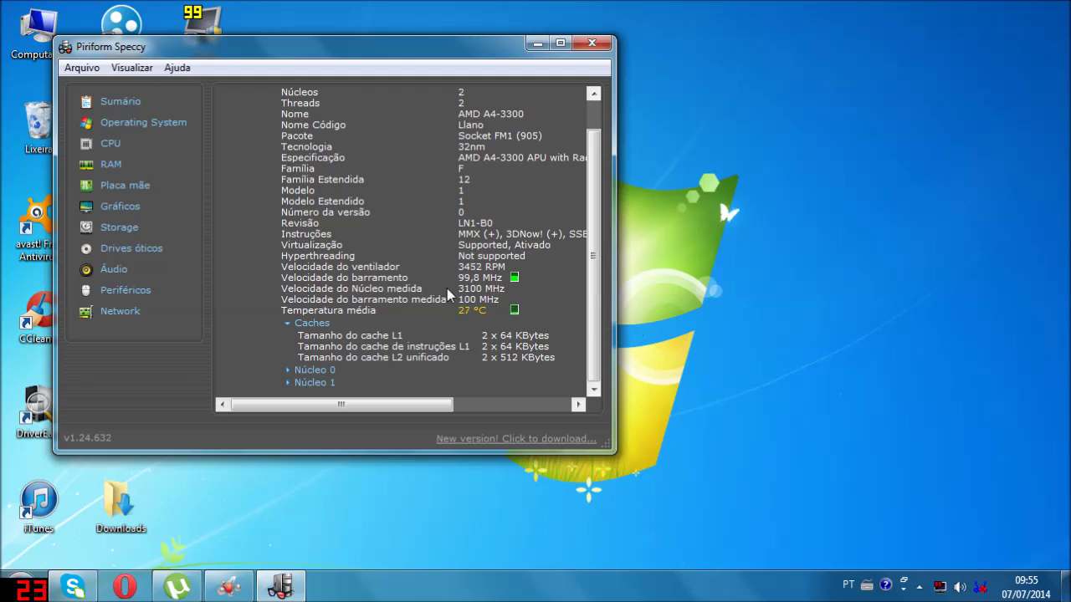
- Return to AMD Catalyst Control Center, disable CPU OverDrive, apply the change and minimize the window
left_click(228, 586)
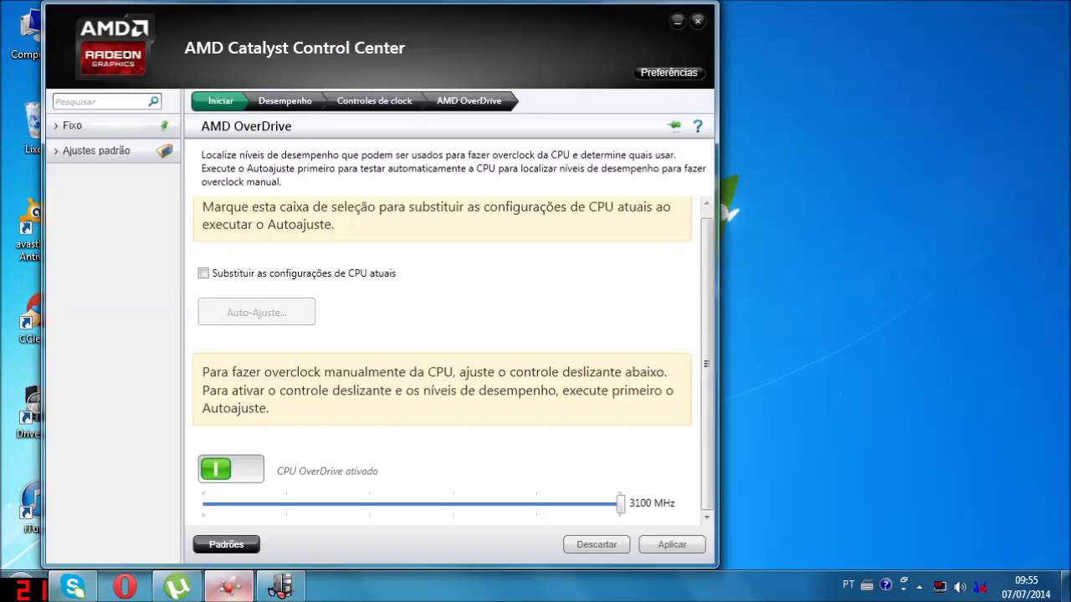
left_click(251, 473)
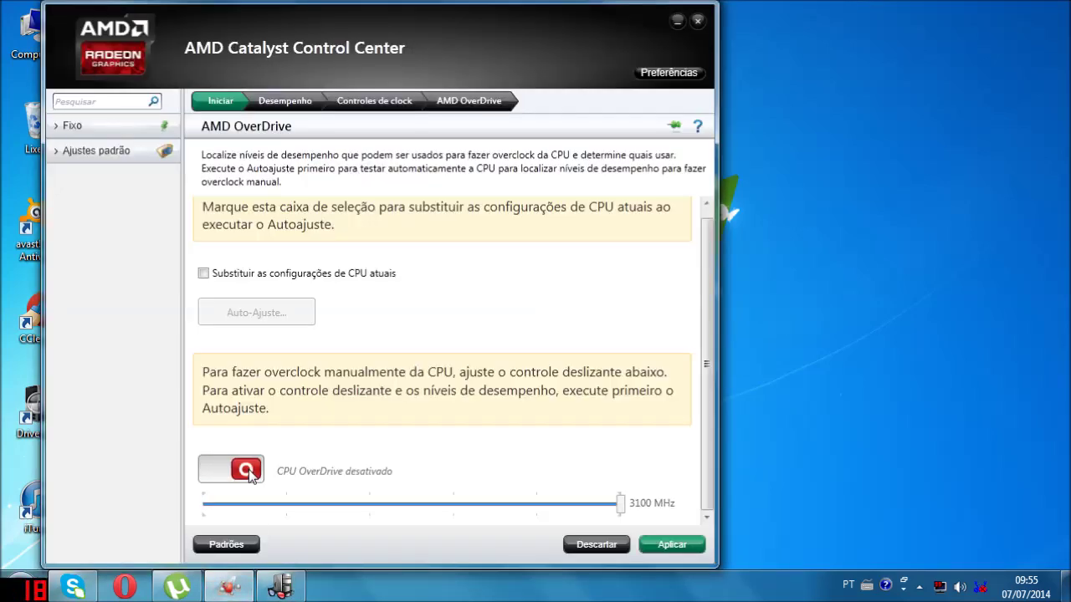
left_click(670, 548)
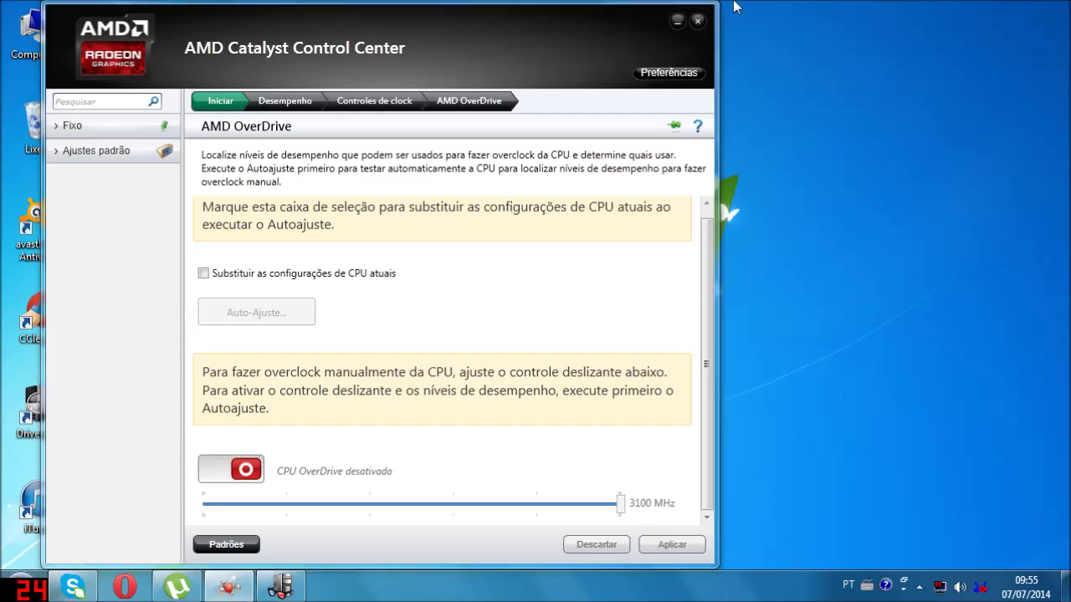
left_click(676, 21)
- Examine the CPU, RAM and graphics details in Speccy, and return to the CPU section to check the core speed
scroll(543, 298, "up", 1)
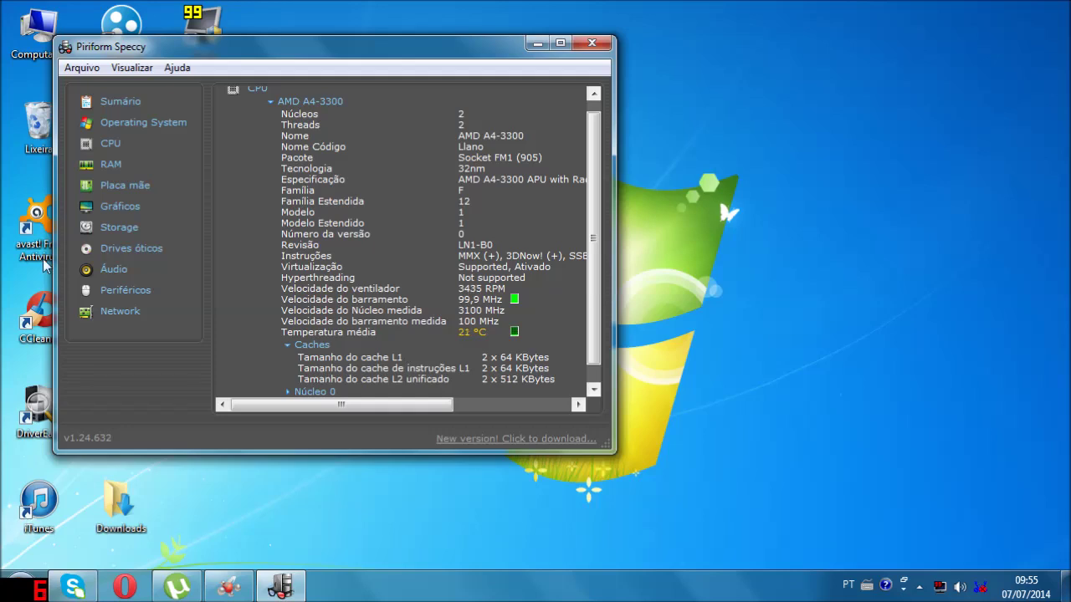
left_click(112, 171)
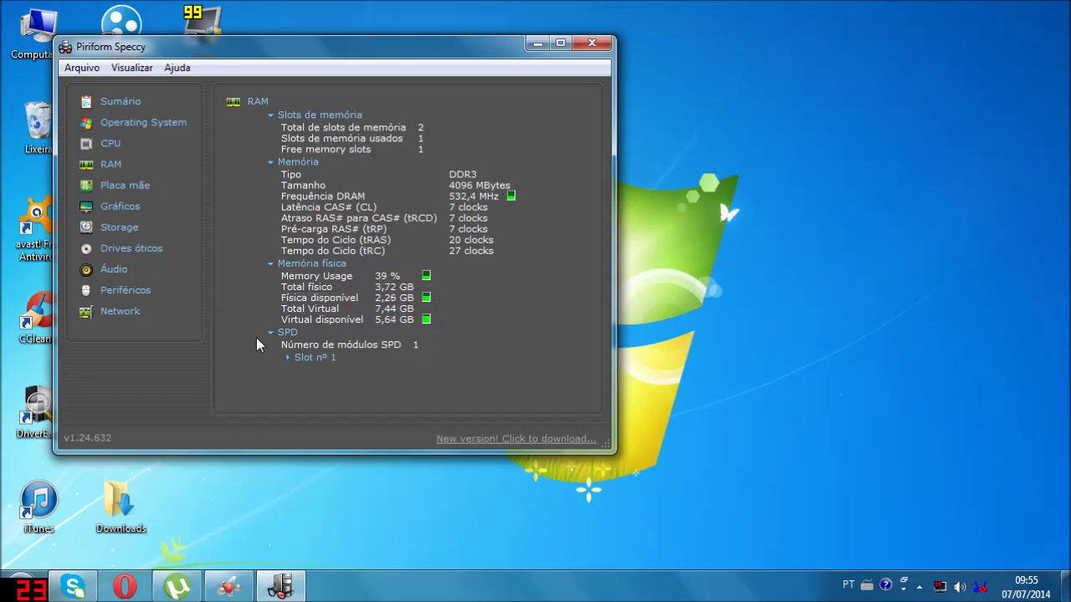
left_click(121, 209)
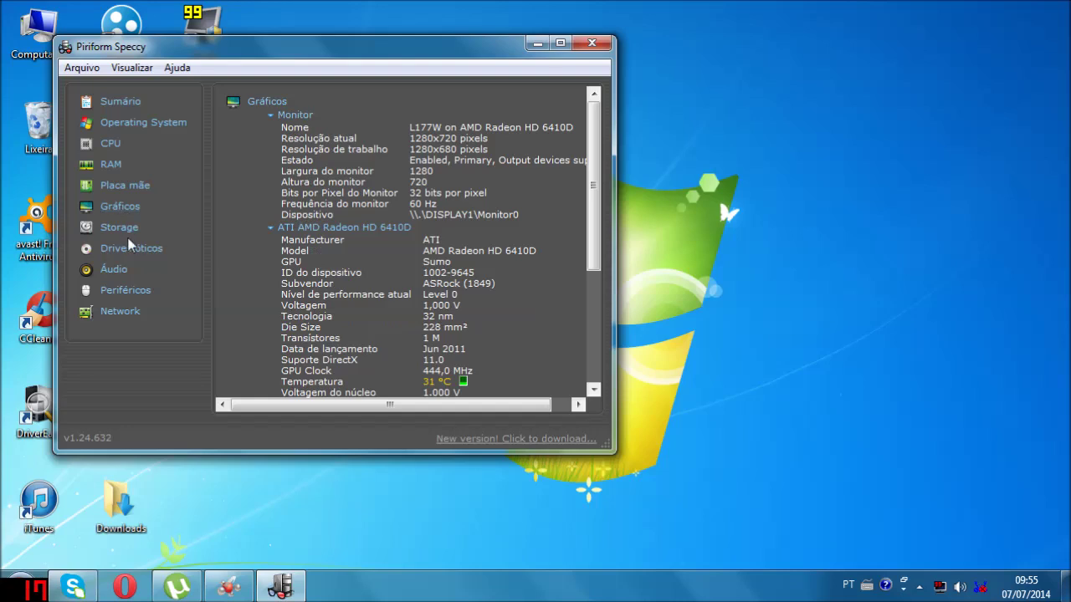
scroll(352, 328, "down", 2)
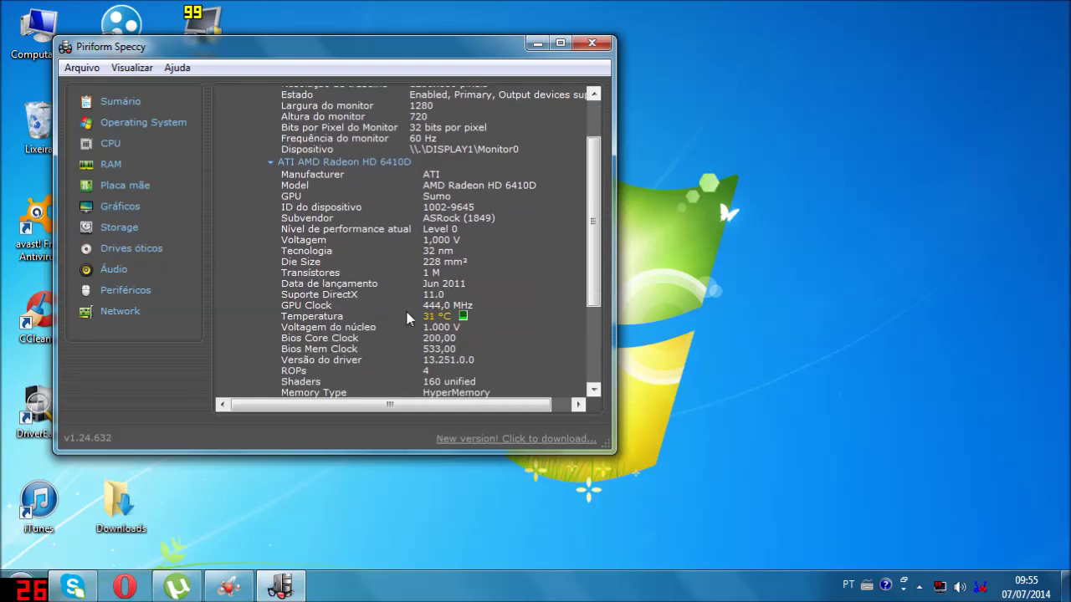
scroll(408, 318, "up", 2)
scroll(393, 255, "down", 1)
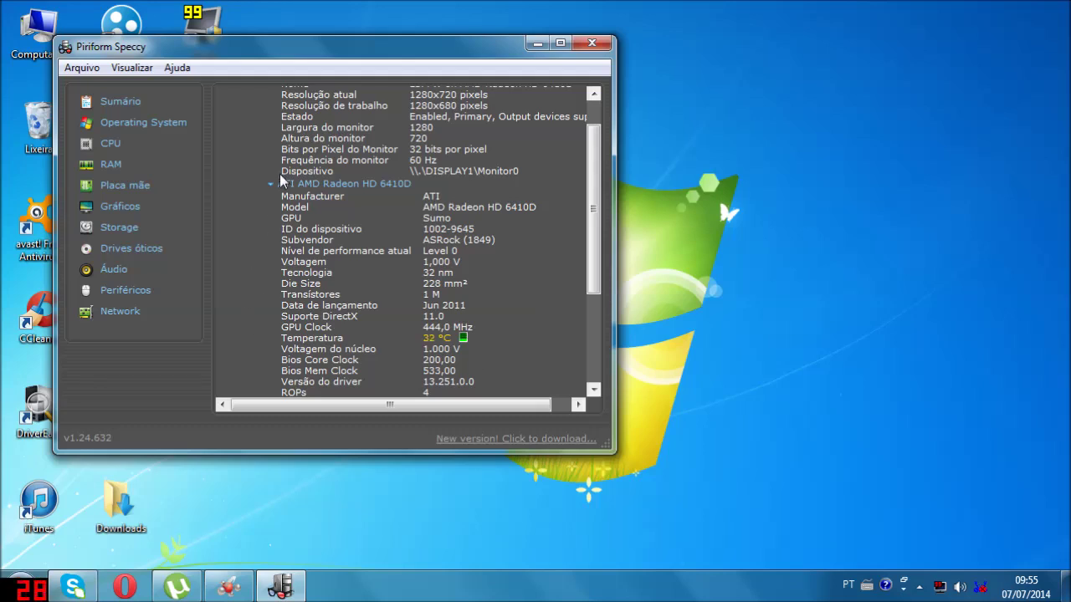
left_click(111, 147)
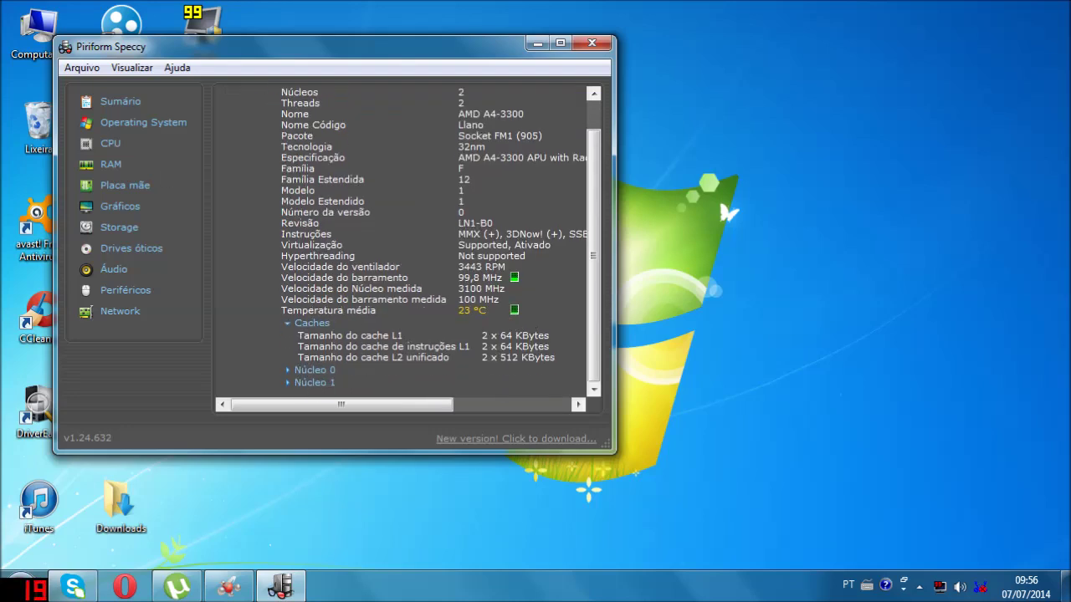
- Restart Speccy to reread the hardware data, and apply the disabled CPU OverDrive setting in AMD Catalyst Control Center
left_click(590, 45)
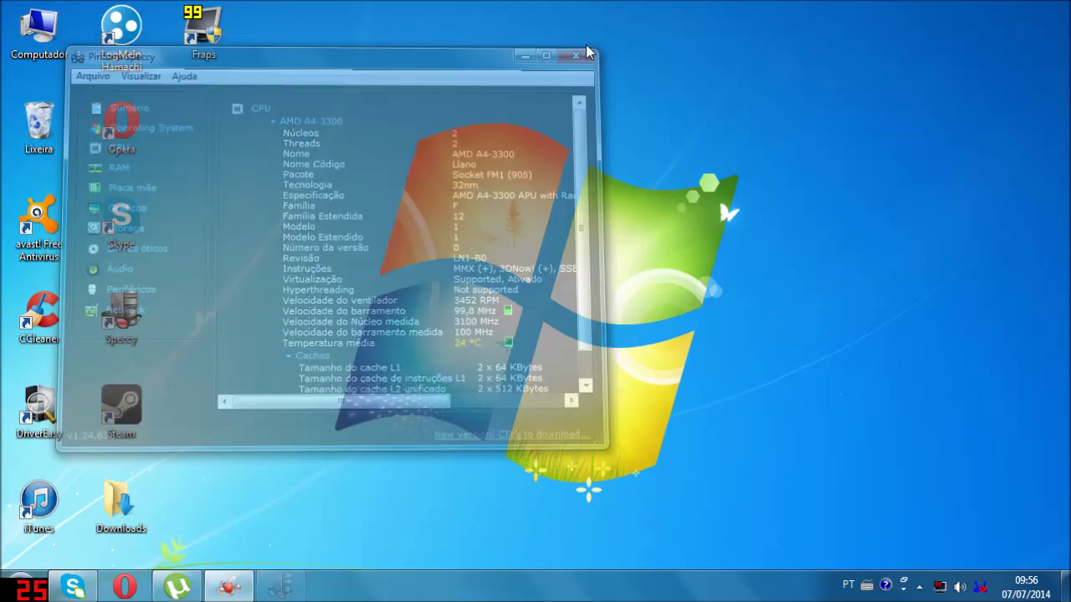
left_click(119, 313)
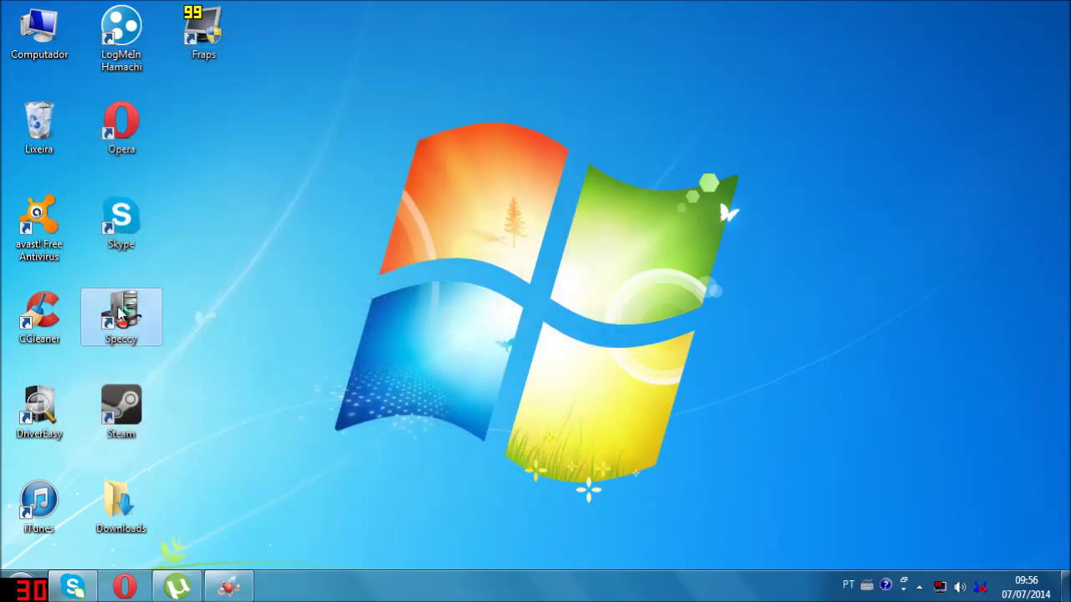
double_click(120, 313)
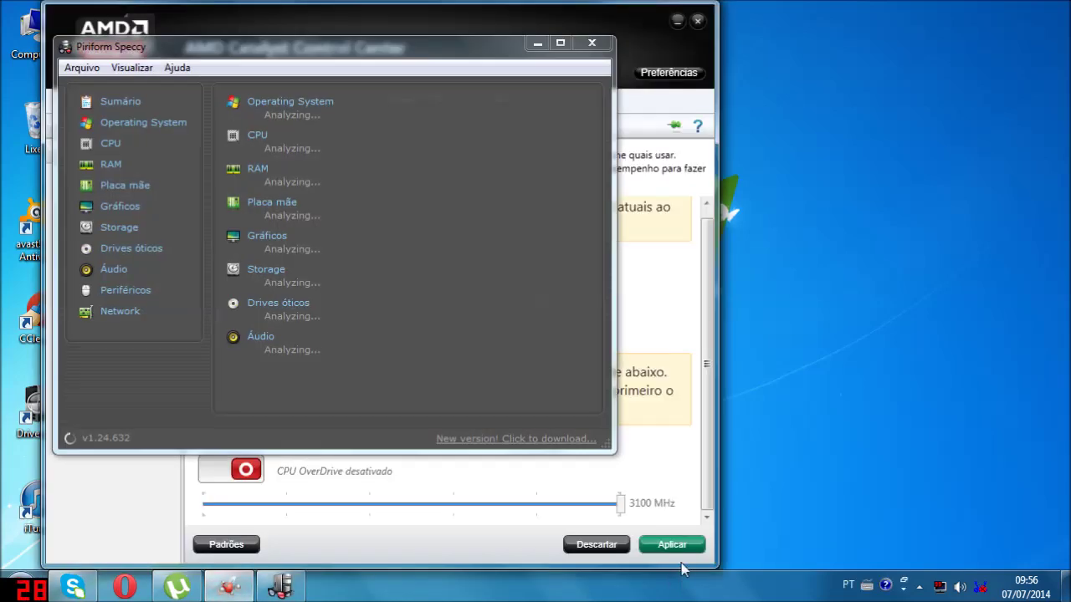
left_click(658, 547)
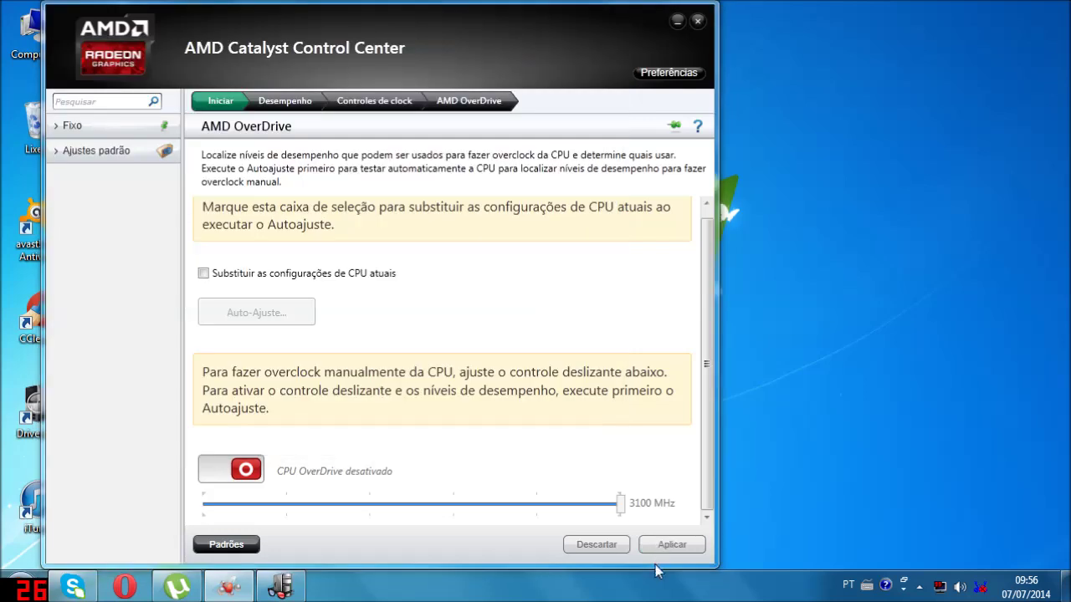
- Return to Speccy, examine the measured core speed and average temperature in the CPU details, and close the program
mouse_move(299, 594)
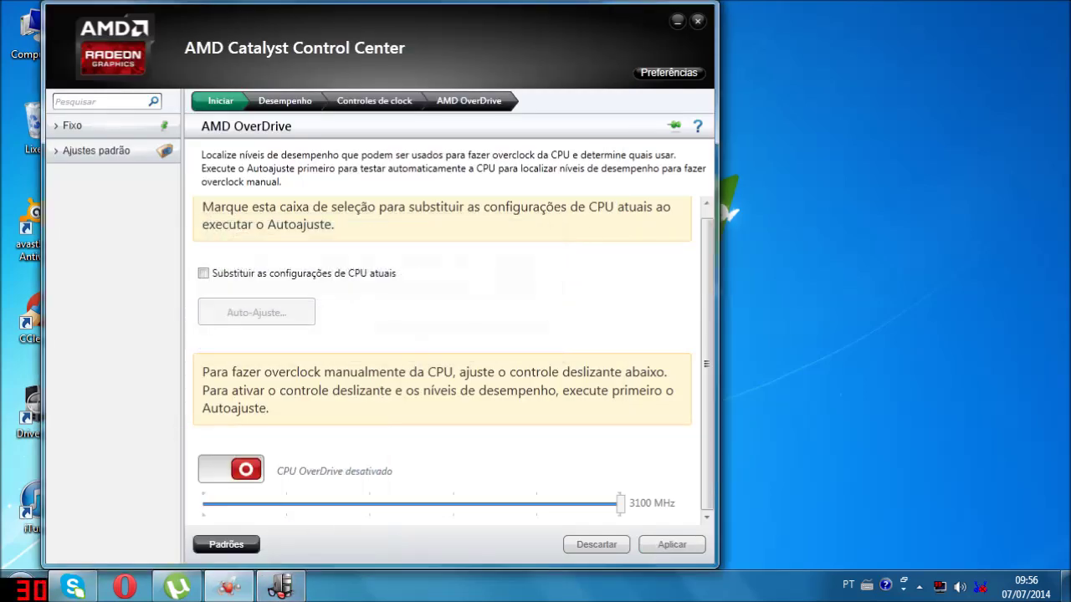
left_click(285, 589)
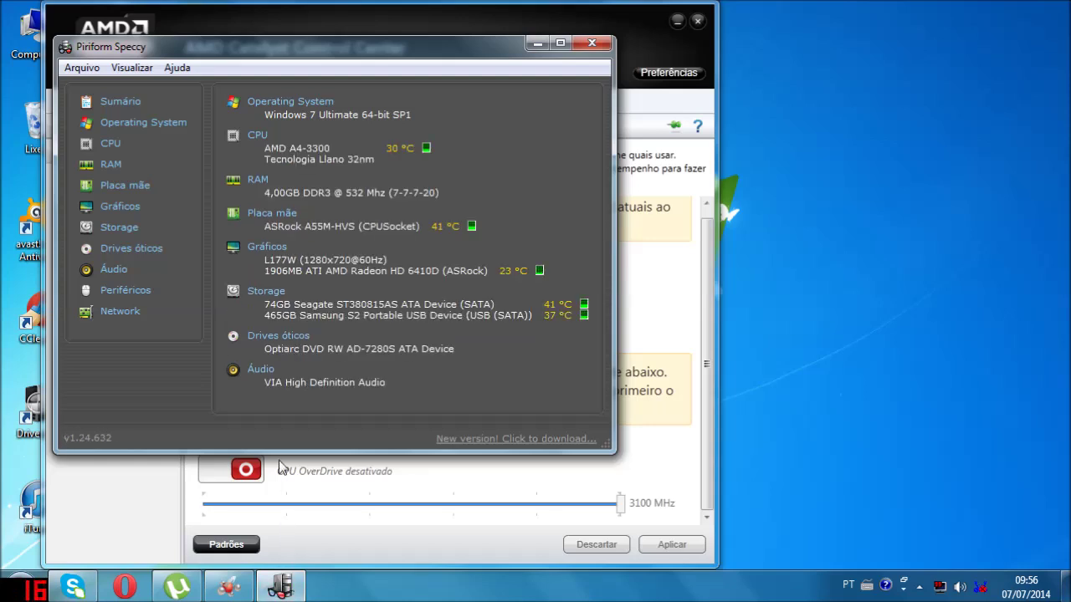
left_click(131, 148)
double_click(461, 325)
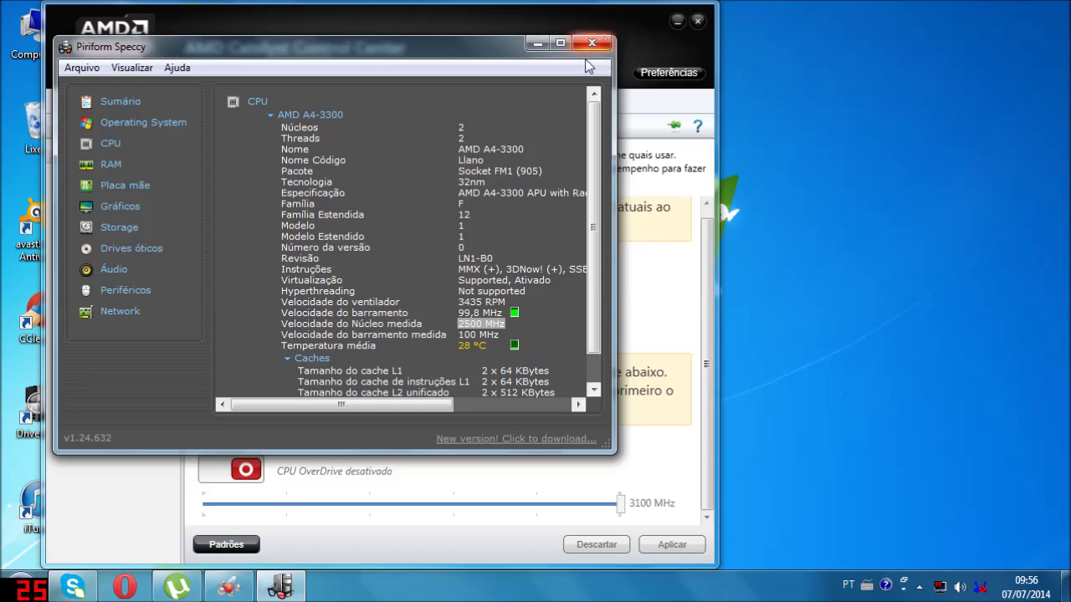
left_click(516, 358)
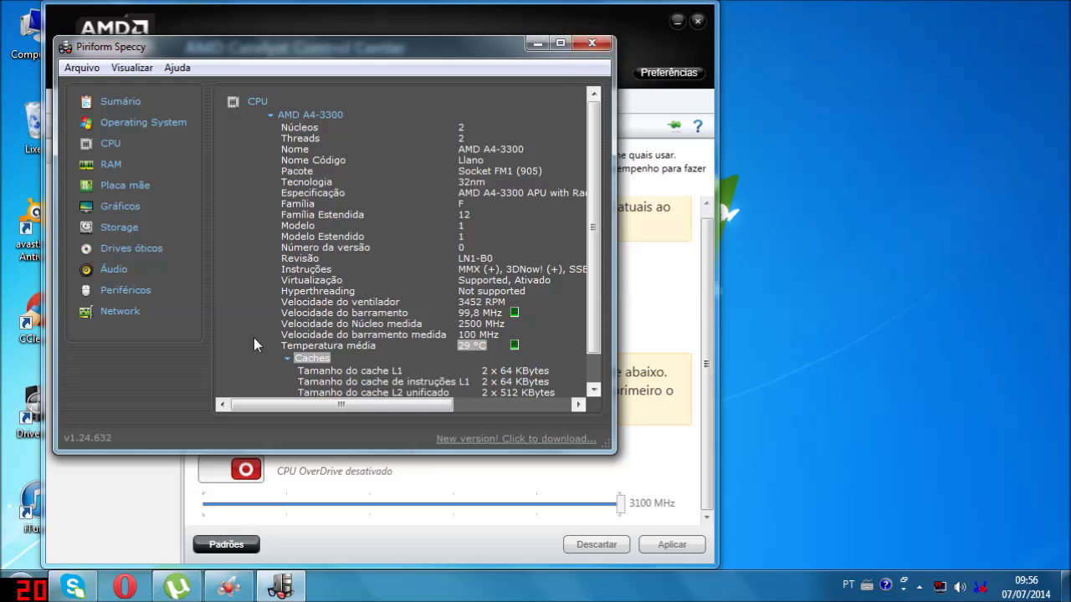
scroll(401, 242, "down", 1)
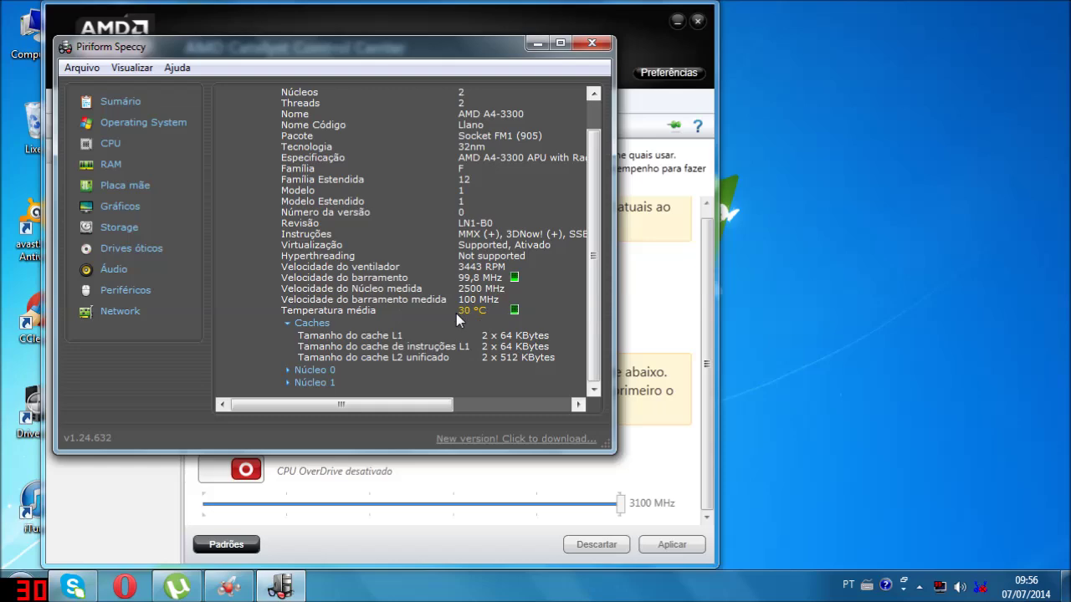
left_click(591, 43)
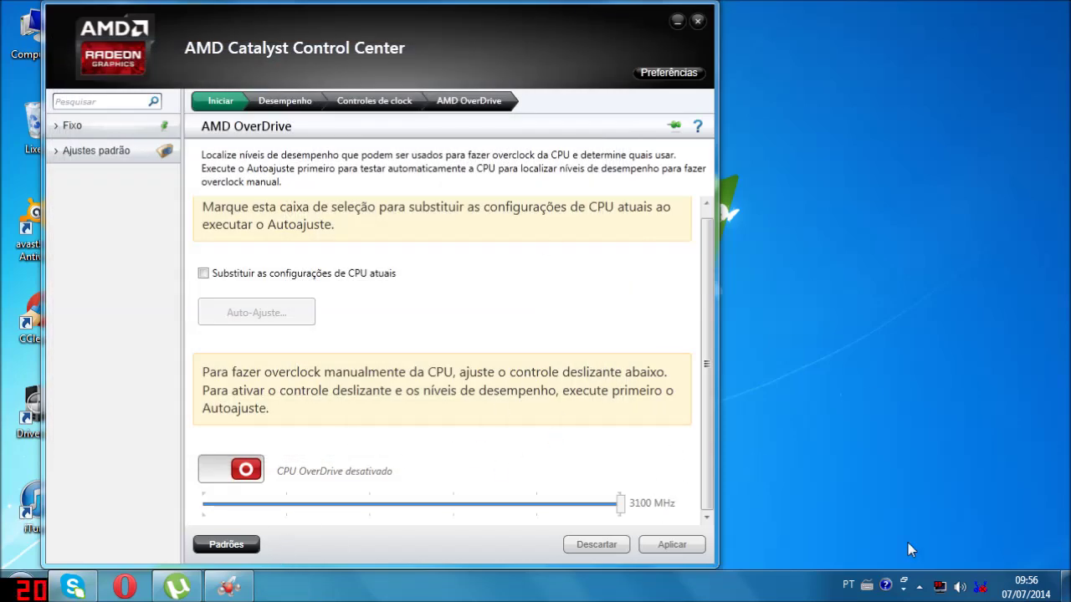
- Enable CPU OverDrive at 3100 MHz, apply the change and close AMD Catalyst Control Center
left_click(242, 471)
left_click(658, 550)
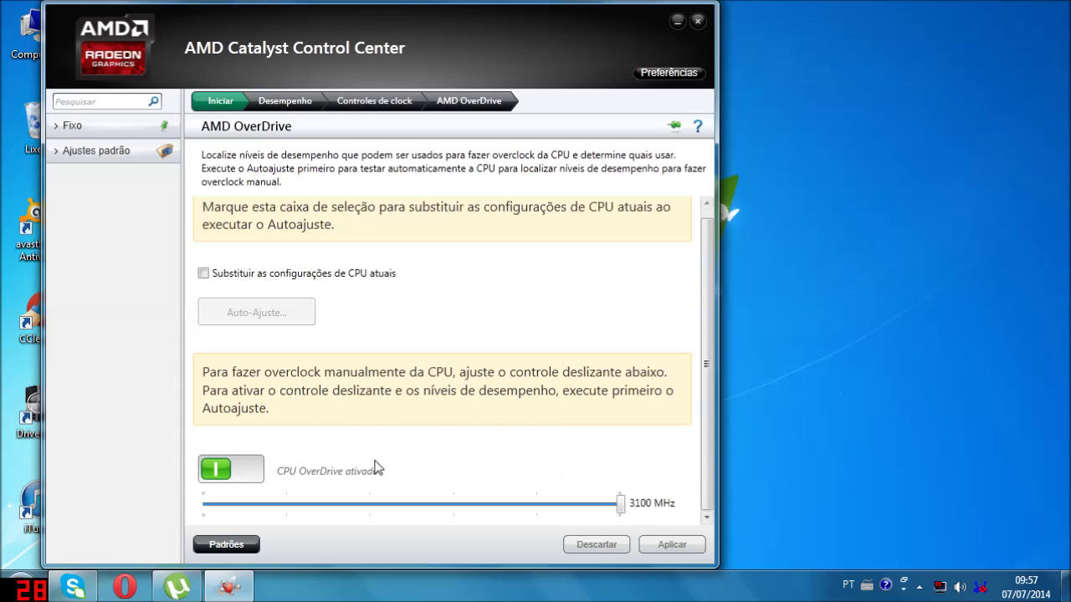
left_click(703, 28)
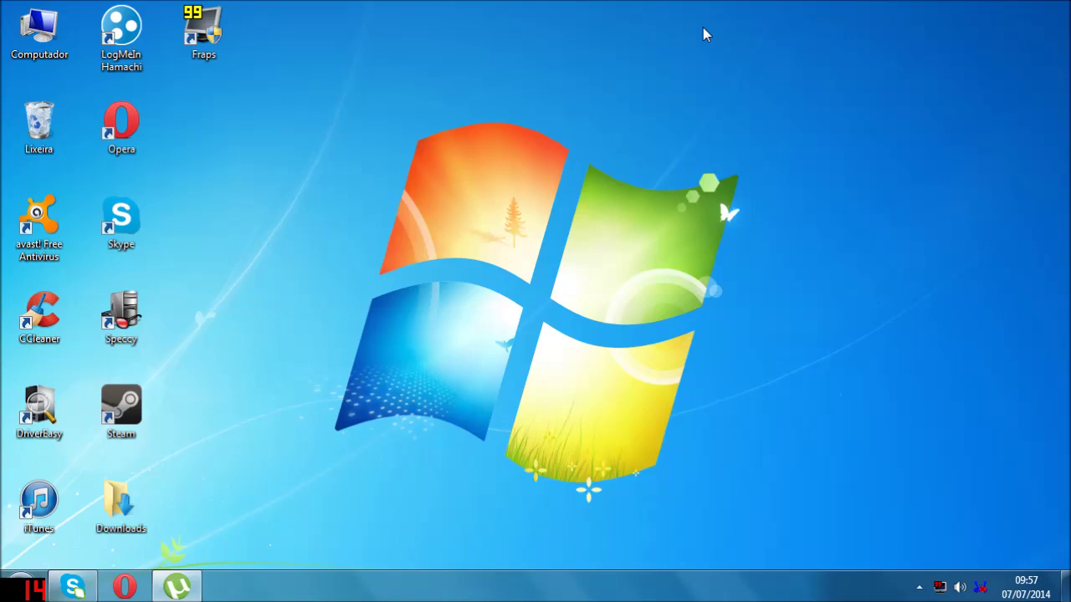